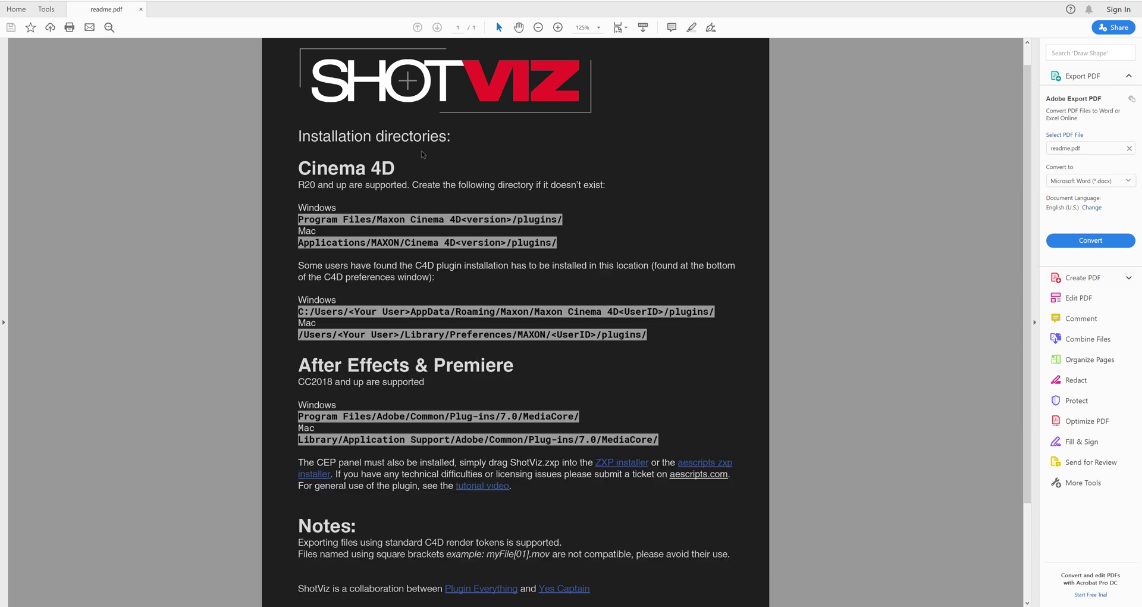
Check the ShotViz install directories in the readme, then bring the ShotViz_1.0 folder forward
{"action": "key", "text": "alt+Tab"}
{"action": "left_click", "coordinate": [221, 592]}
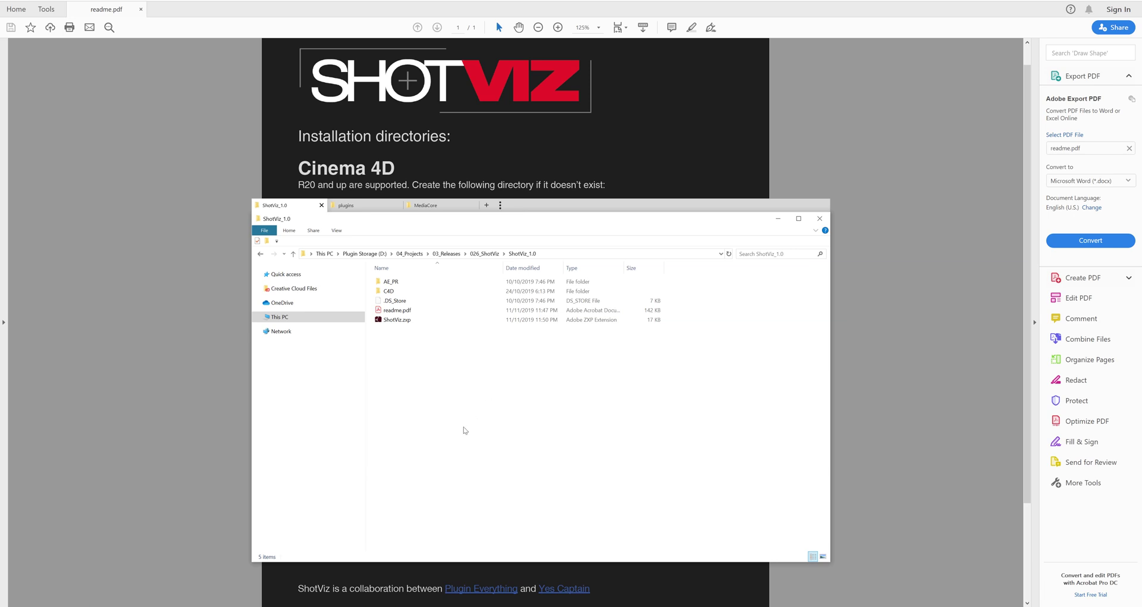
Compare the release's C4D ShotViz folder with Cinema 4D R21's plugins folder, which already holds ShotViz
{"action": "key", "text": "Down"}
{"action": "key", "text": "Down"}
{"action": "key", "text": "Return"}
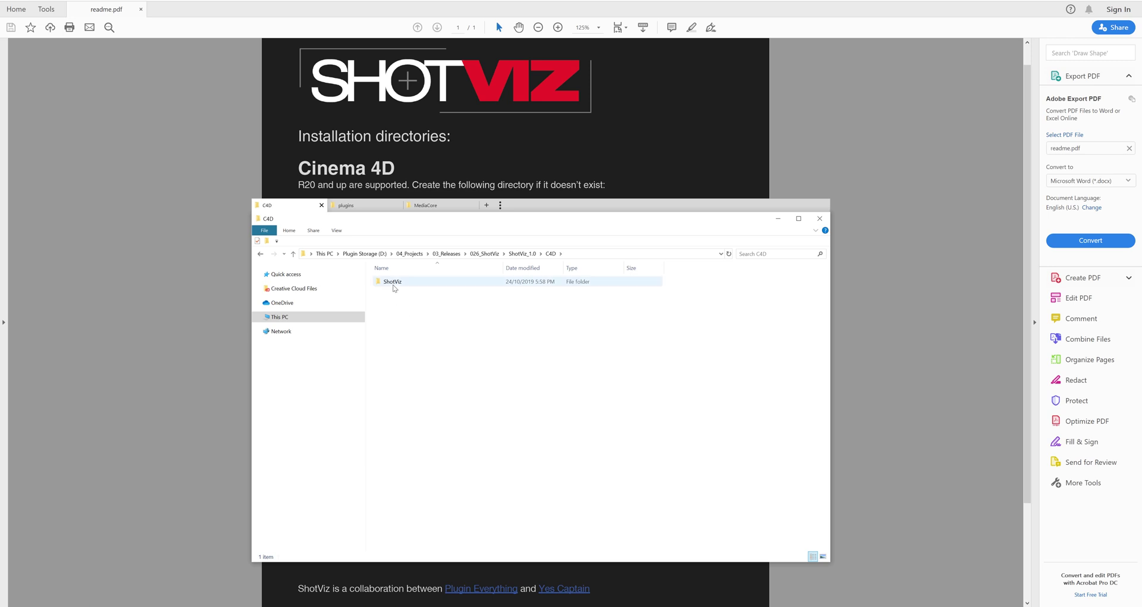
{"action": "key", "text": "Down"}
{"action": "left_click", "coordinate": [384, 210]}
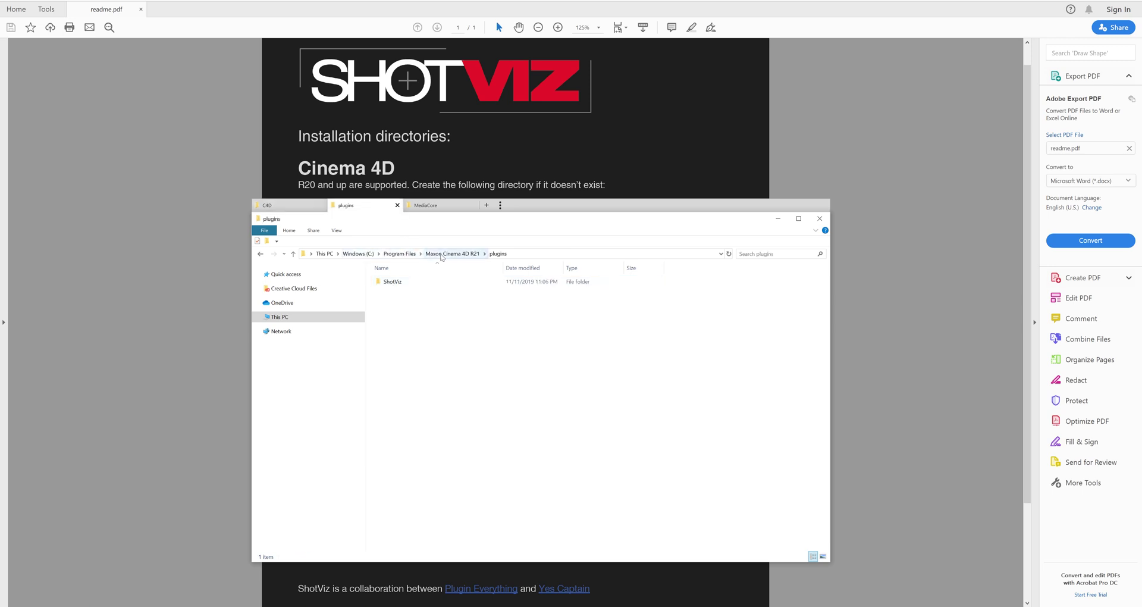
{"action": "left_click", "coordinate": [452, 253]}
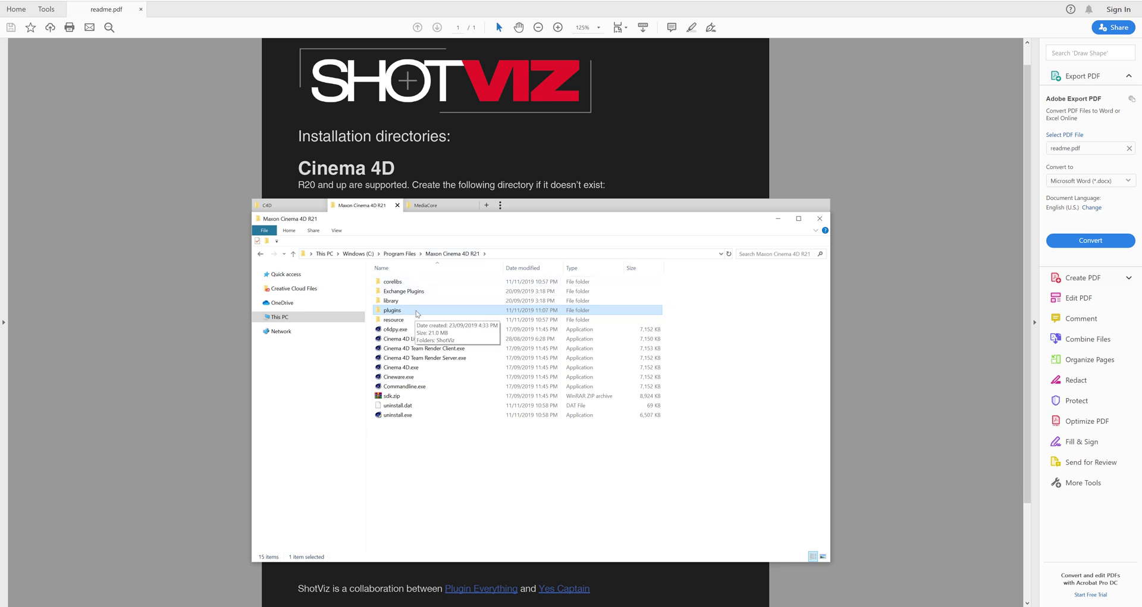
{"action": "double_click", "coordinate": [417, 311]}
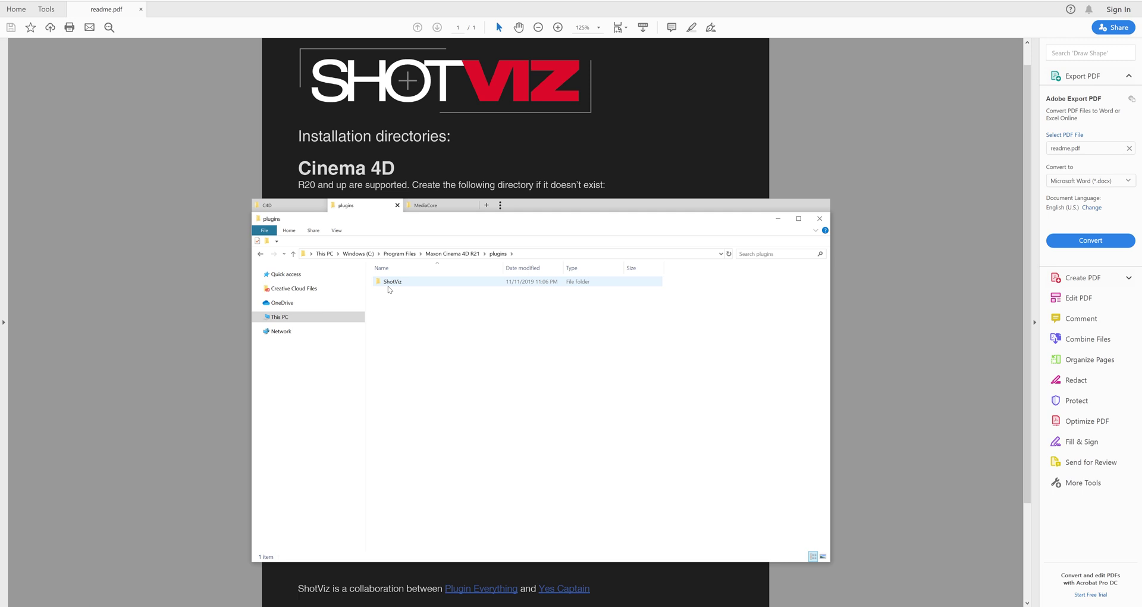
Open AE_PR > win in the release and select ShotViz.aex
{"action": "double_click", "coordinate": [389, 288]}
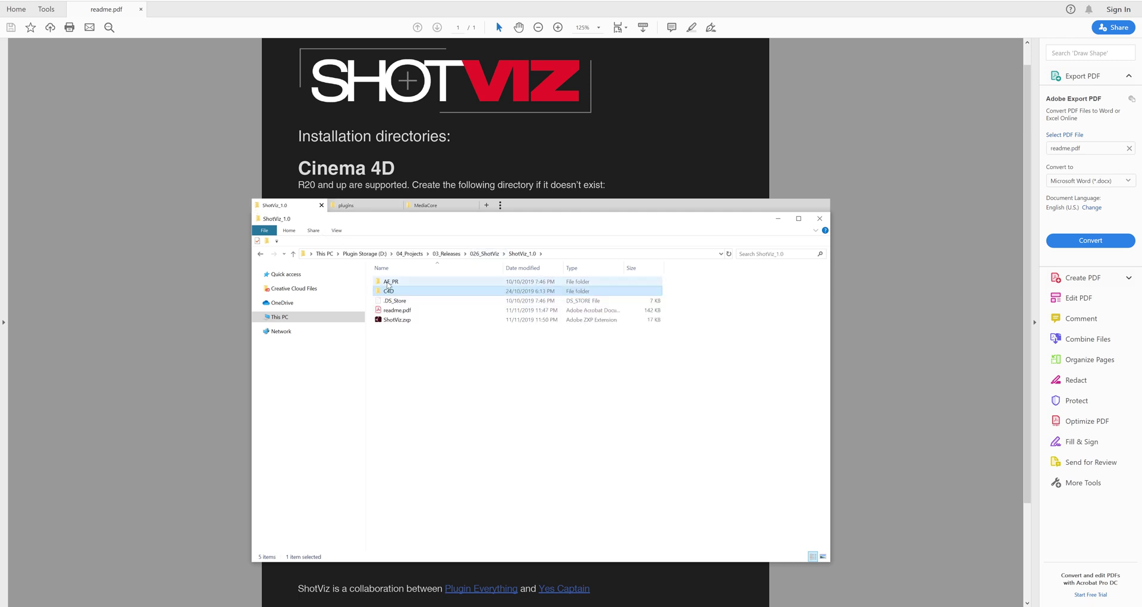
{"action": "left_click", "coordinate": [388, 283]}
{"action": "double_click", "coordinate": [387, 284]}
{"action": "double_click", "coordinate": [398, 291]}
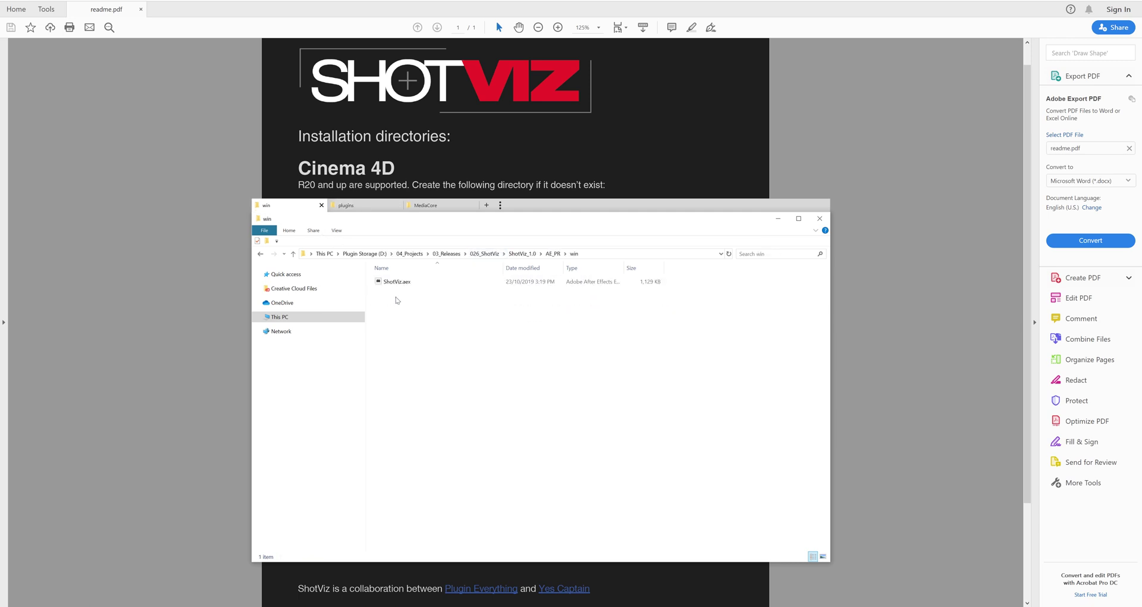
{"action": "left_click", "coordinate": [403, 288]}
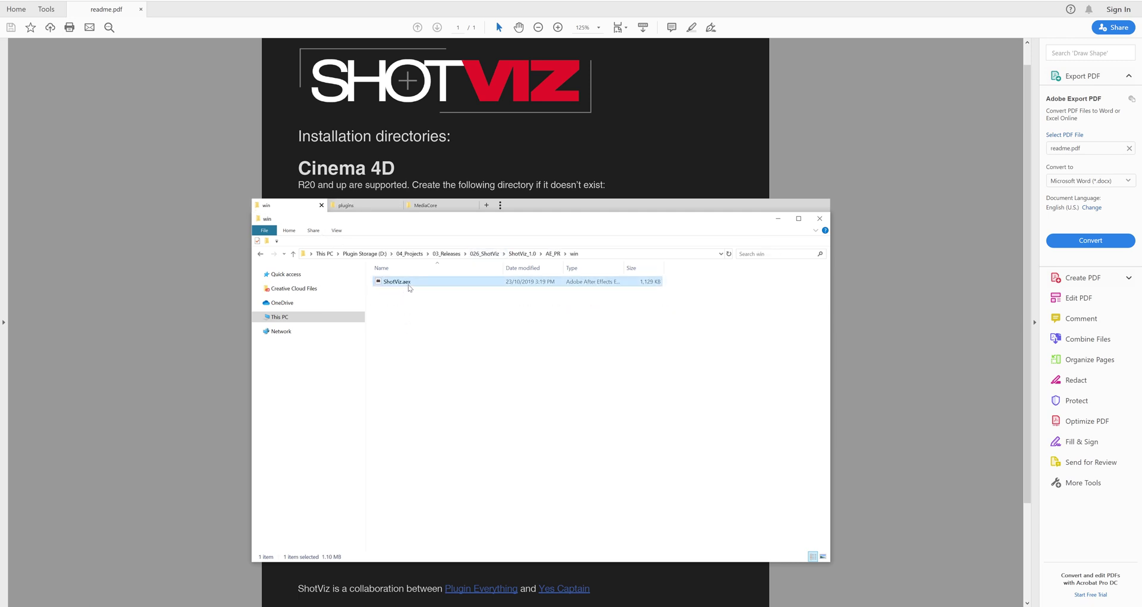
Confirm ShotViz.aex is in MediaCore plug-ins, then return to ShotViz_1.0
{"action": "left_click", "coordinate": [428, 207]}
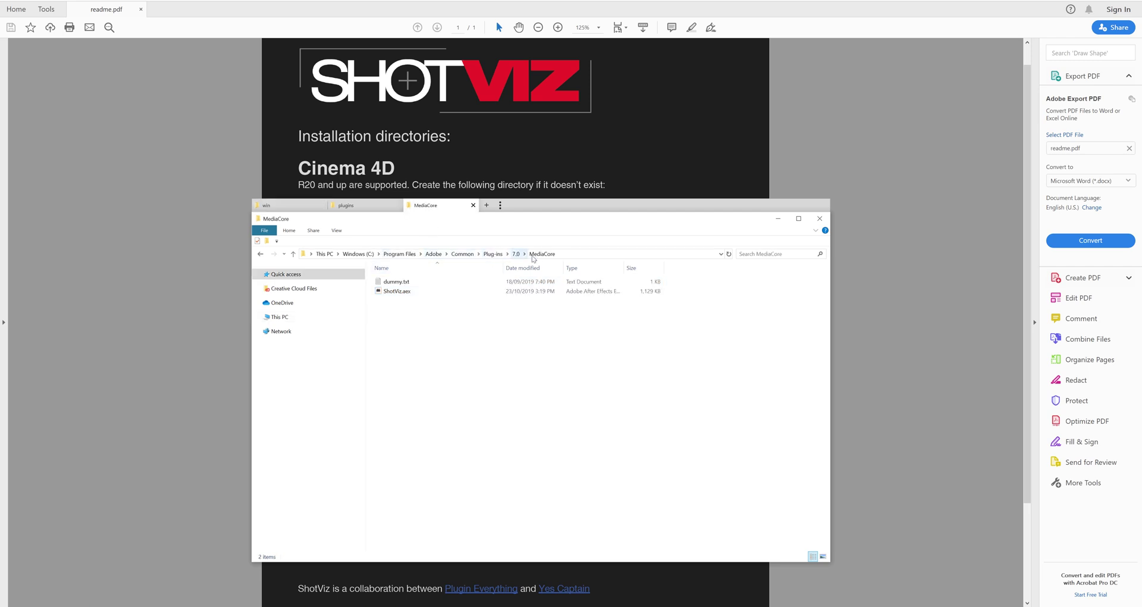
{"action": "left_click", "coordinate": [396, 293]}
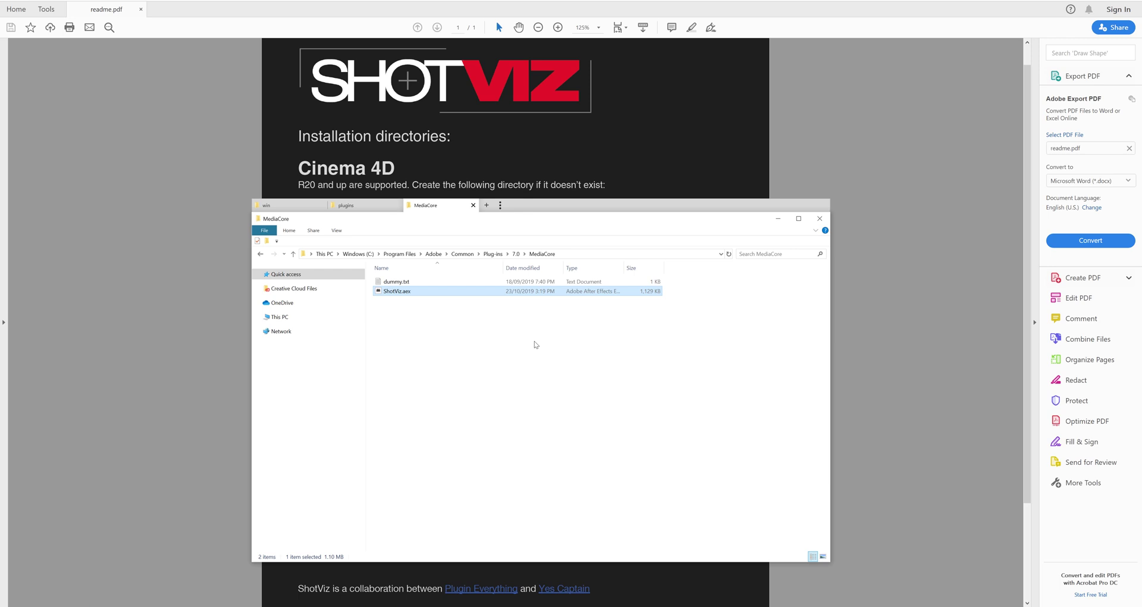
{"action": "mouse_move", "coordinate": [397, 291]}
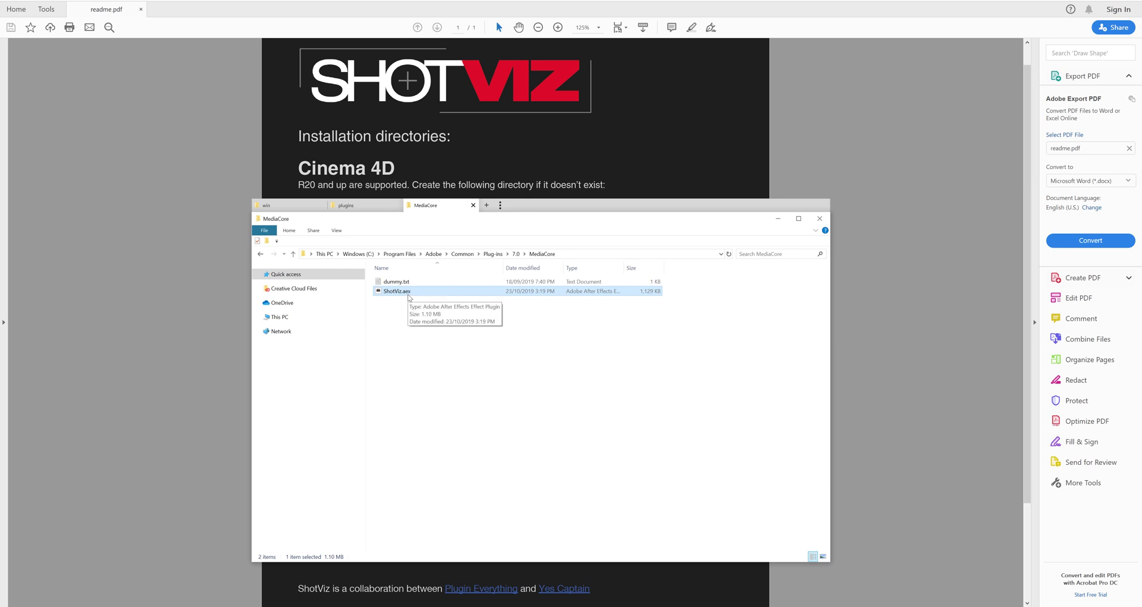
{"action": "left_click", "coordinate": [288, 207]}
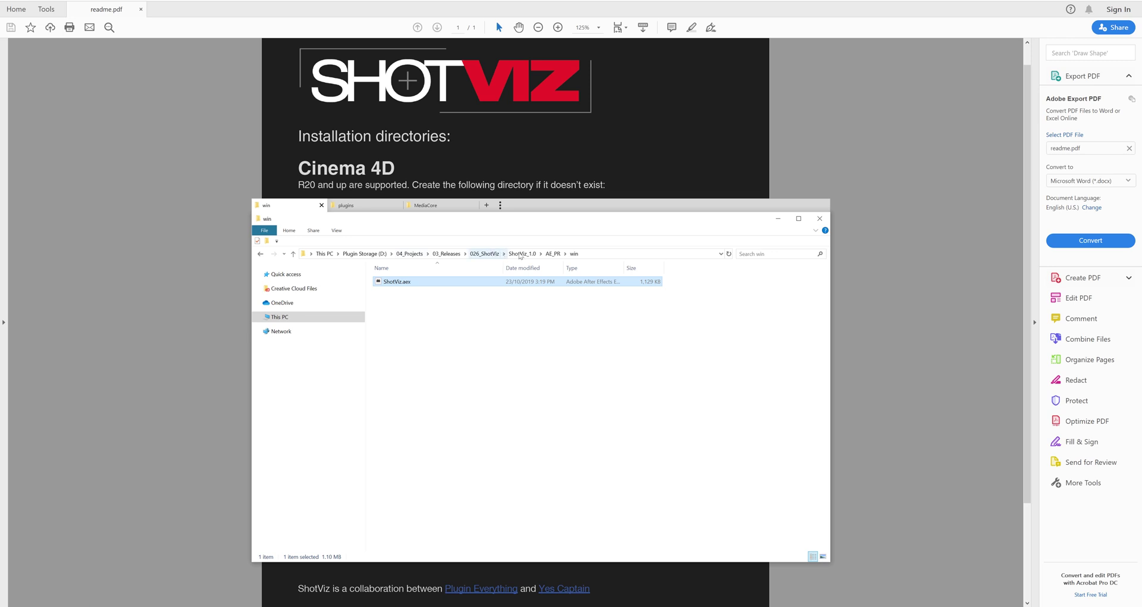
{"action": "left_click", "coordinate": [520, 253]}
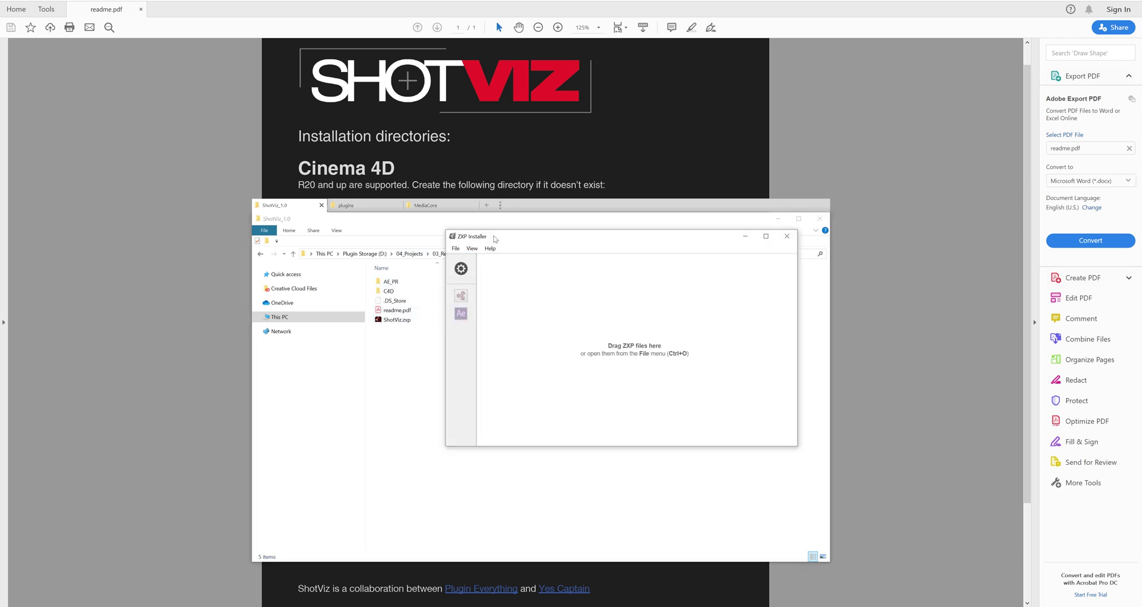
Install ShotViz.zxp through ZXP Installer for After Effects and dismiss the success dialog
{"action": "left_click", "coordinate": [500, 194]}
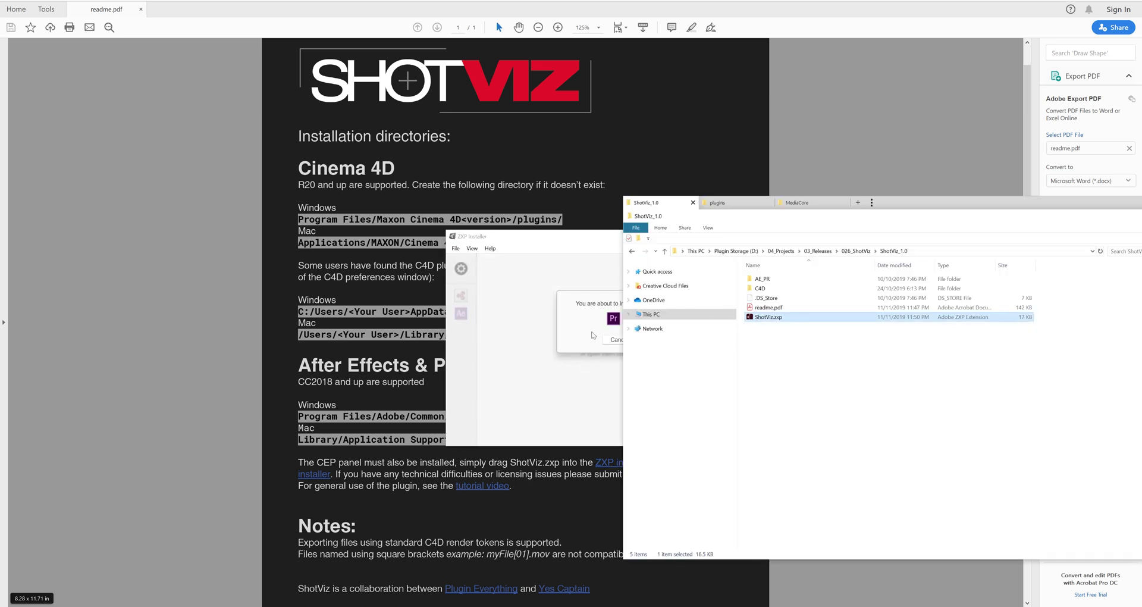
{"action": "left_click", "coordinate": [594, 335]}
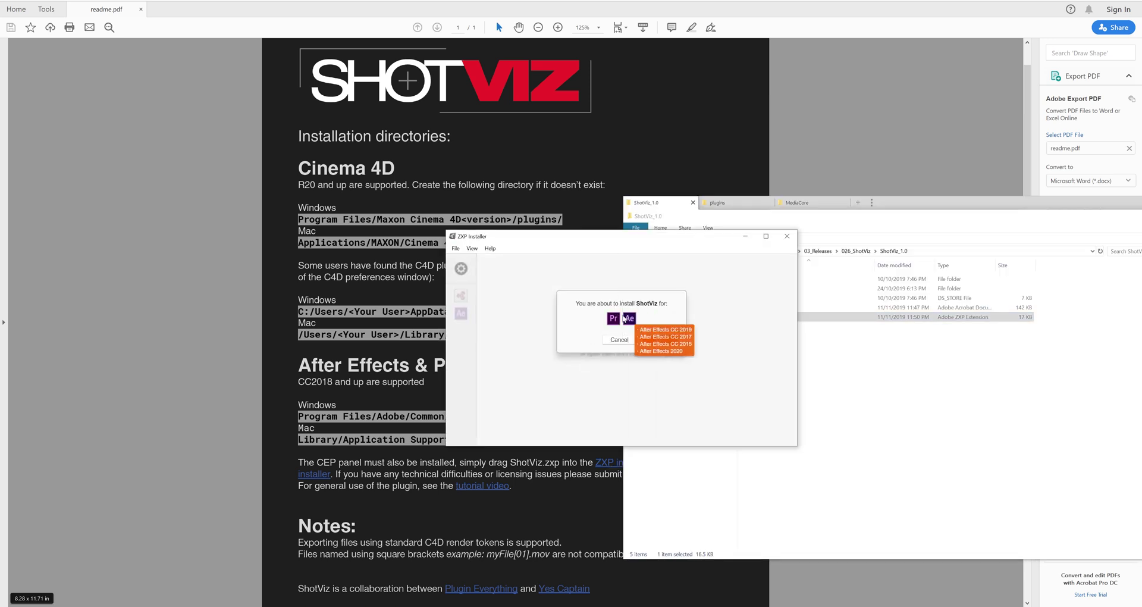
{"action": "left_click", "coordinate": [629, 318]}
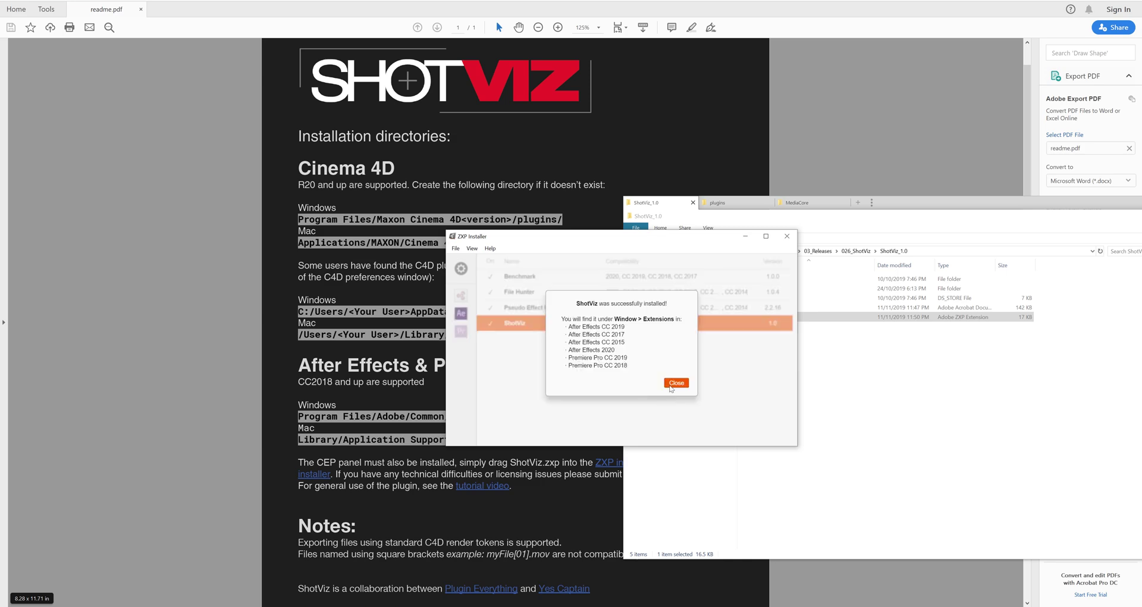
{"action": "left_click", "coordinate": [672, 386]}
{"action": "left_click", "coordinate": [746, 237]}
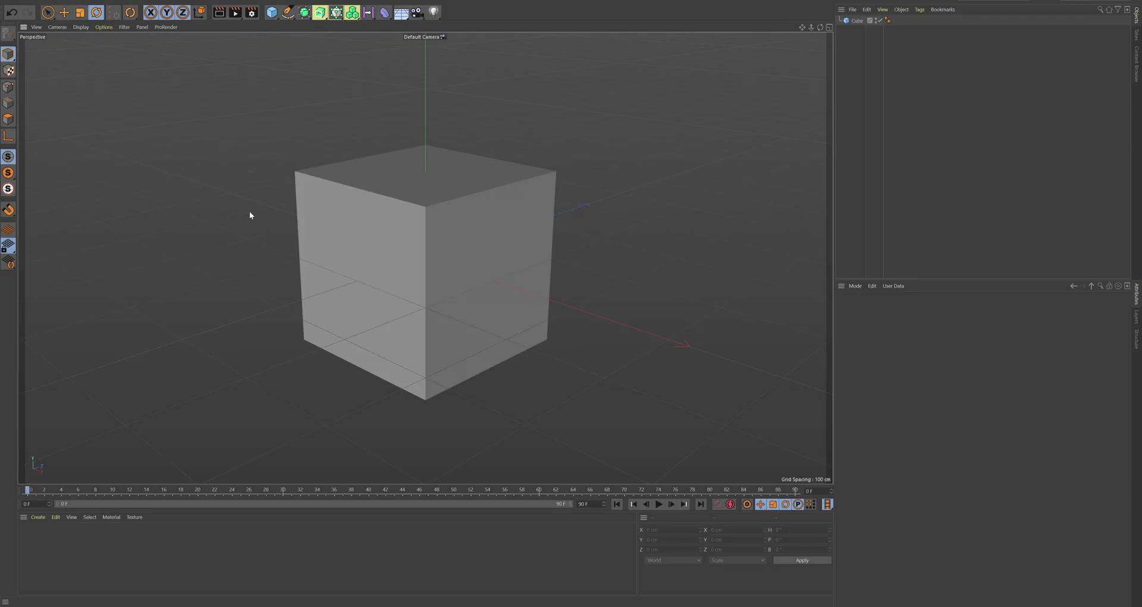
Enable Save in Render Settings with MP4 as the output format
{"action": "key", "text": "ctrl+b"}
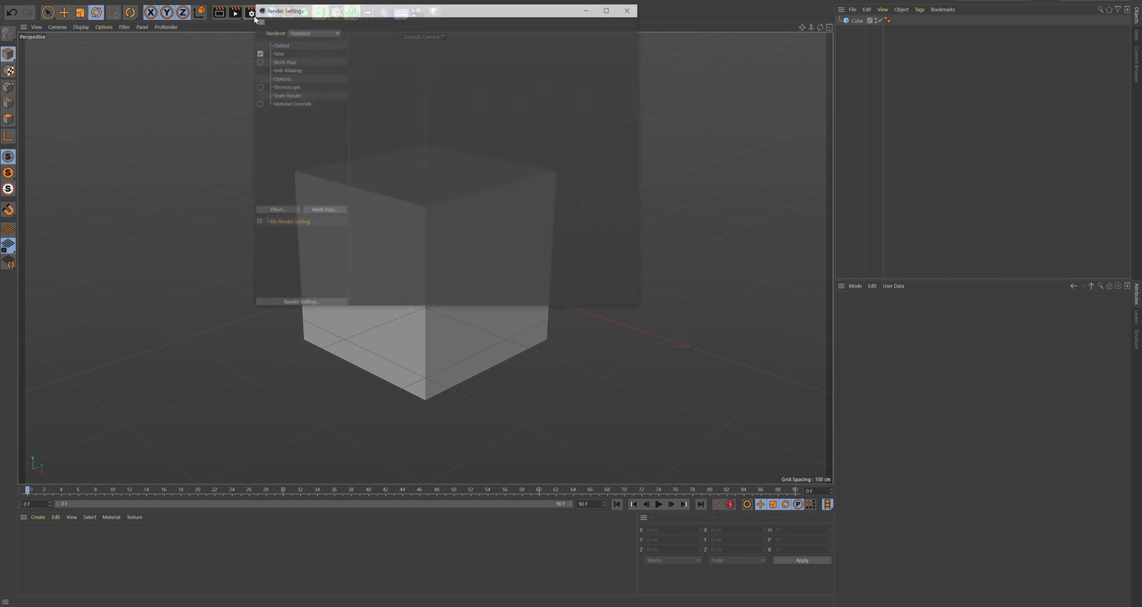
{"action": "left_click", "coordinate": [572, 184]}
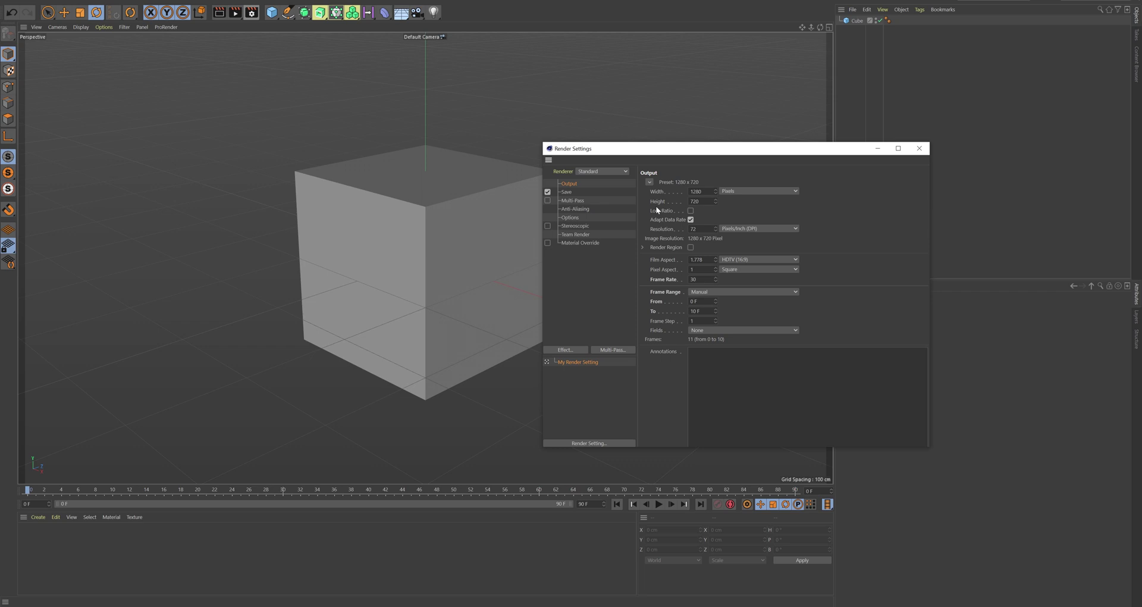
{"action": "left_click", "coordinate": [568, 192]}
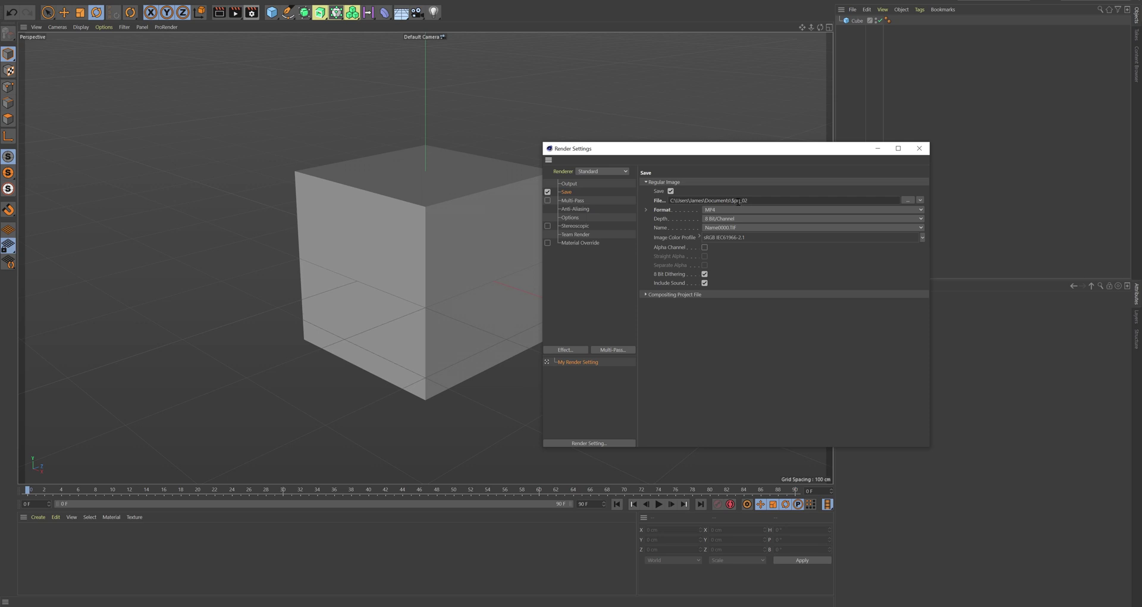
{"action": "left_click", "coordinate": [707, 209]}
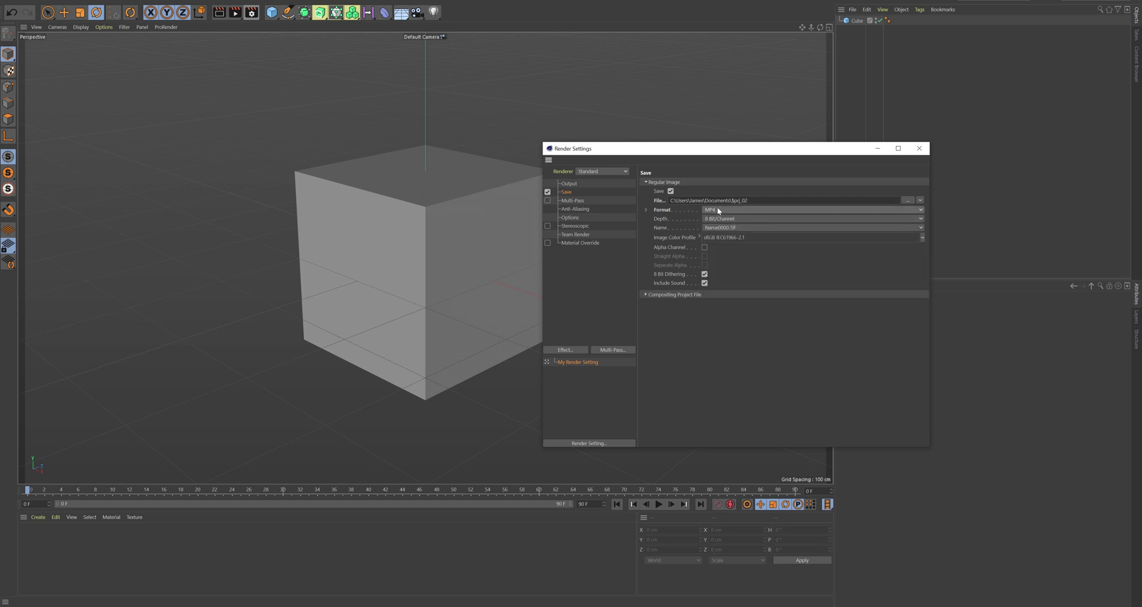
{"action": "left_click", "coordinate": [712, 209]}
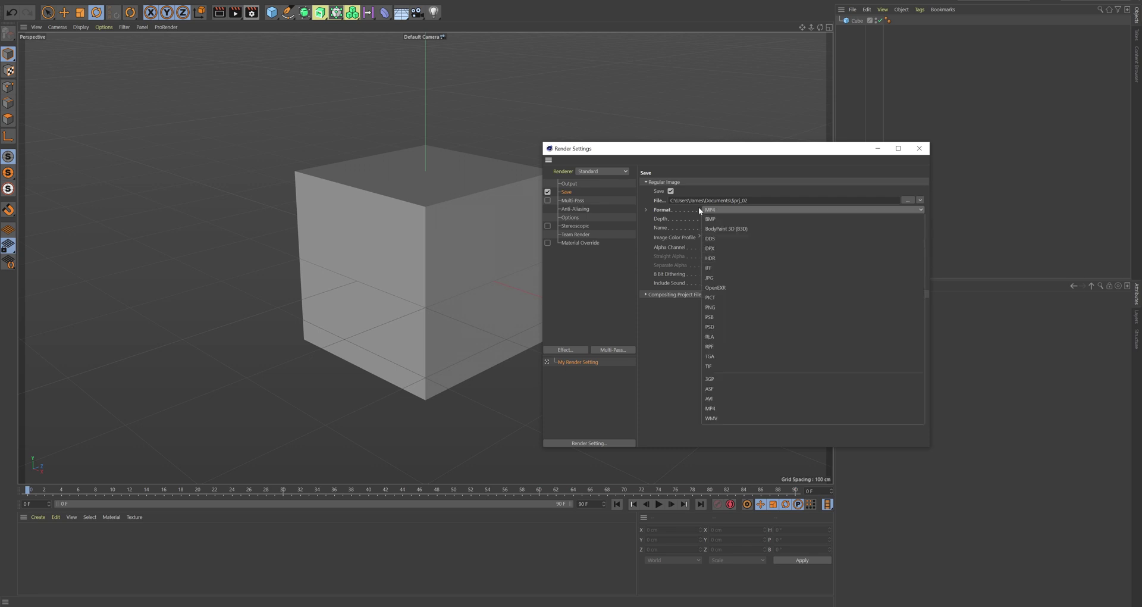
{"action": "left_click", "coordinate": [699, 206]}
Place ShotViz Export Settings beside Render Settings and bump the output file to cube_03
{"action": "left_click", "coordinate": [317, 2]}
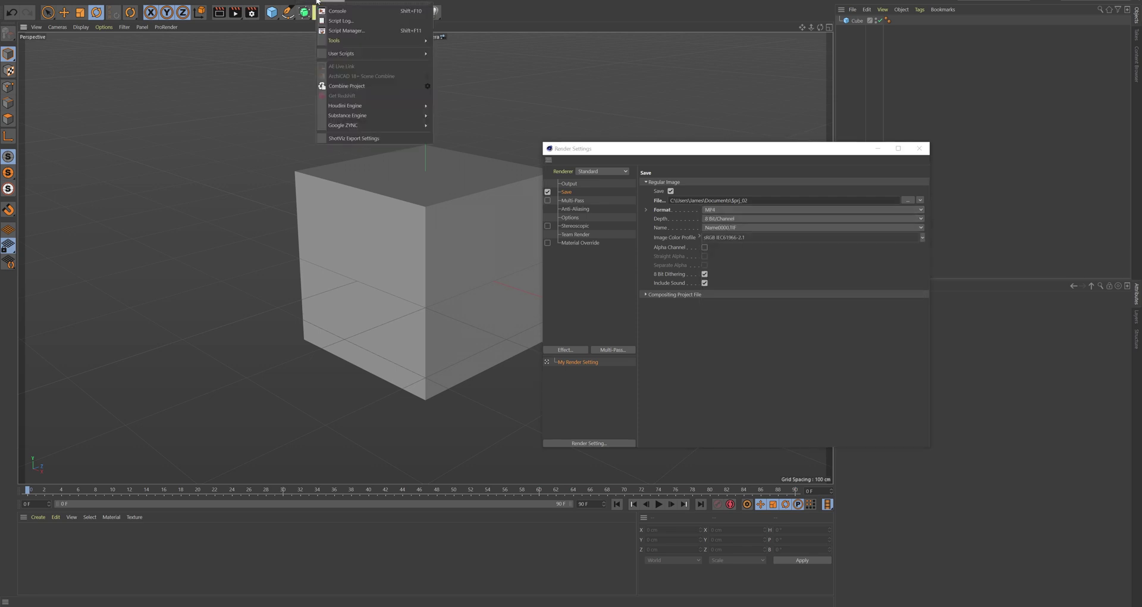
{"action": "left_click", "coordinate": [353, 138]}
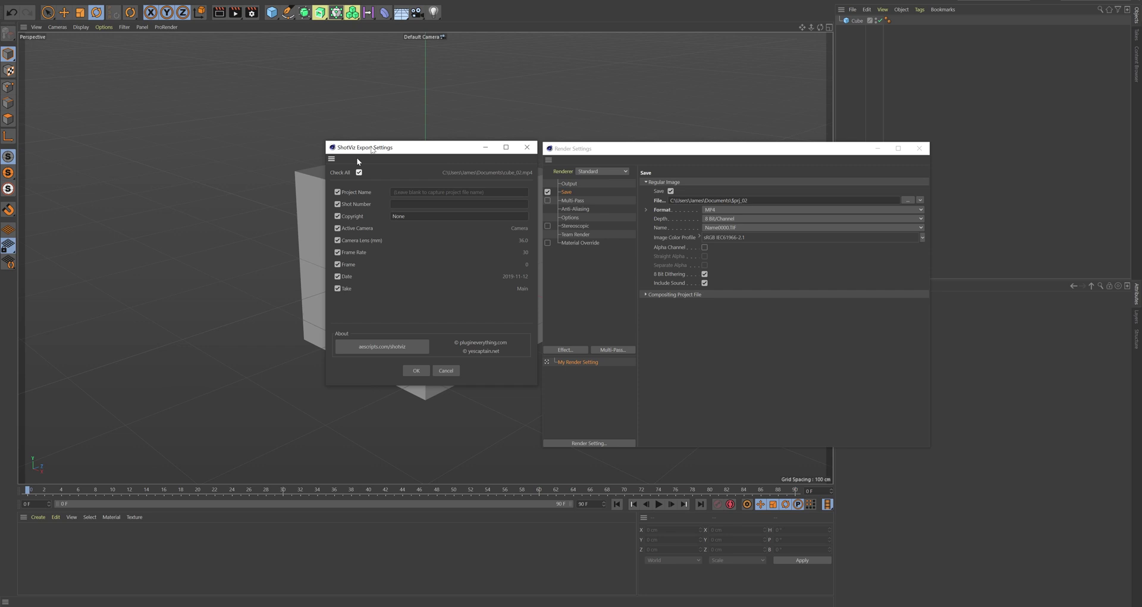
{"action": "left_click_drag", "start_coordinate": [373, 149], "coordinate": [225, 202]}
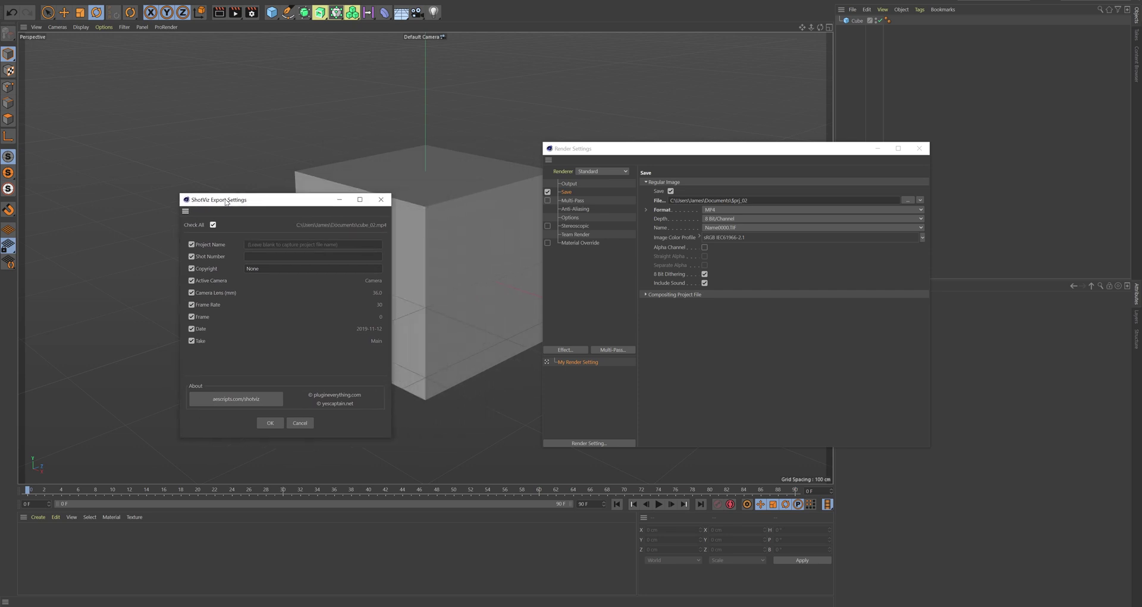
{"action": "left_click", "coordinate": [744, 200]}
{"action": "type", "text": "3"}
{"action": "key", "text": "Return"}
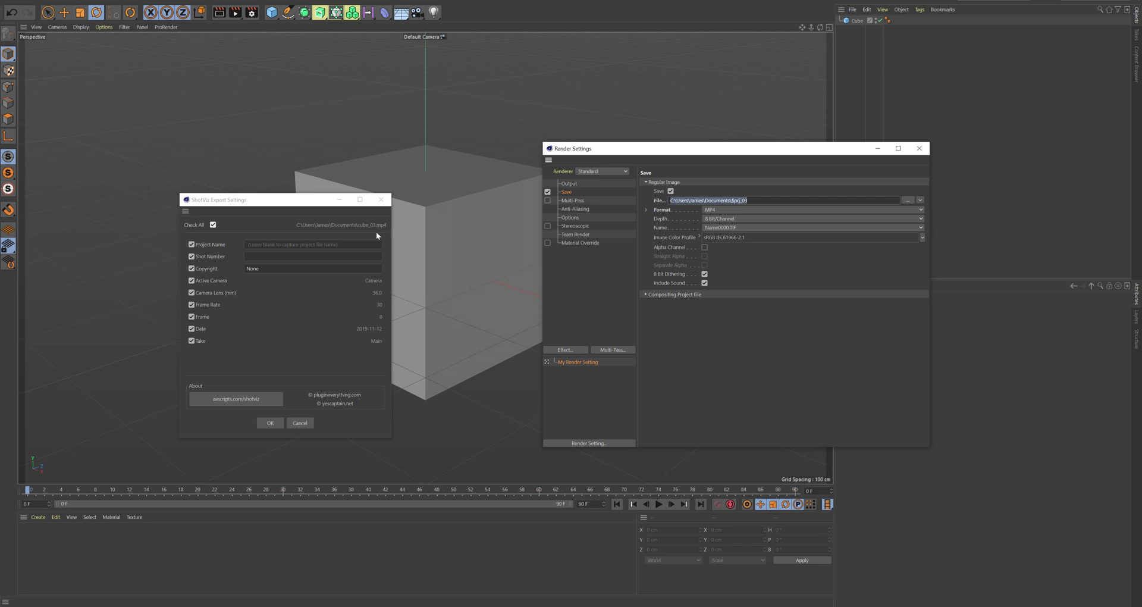
{"action": "left_click", "coordinate": [377, 226]}
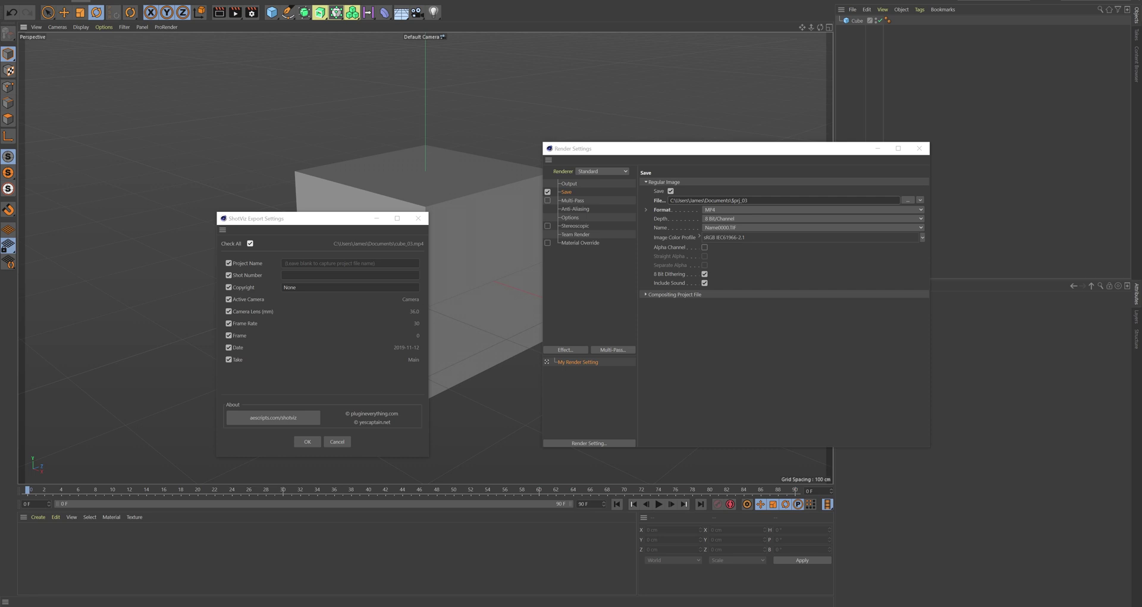
Change the ShotViz Copyright from 'None' to 'Plugin Everything' and review the output settings
{"action": "left_click", "coordinate": [297, 326]}
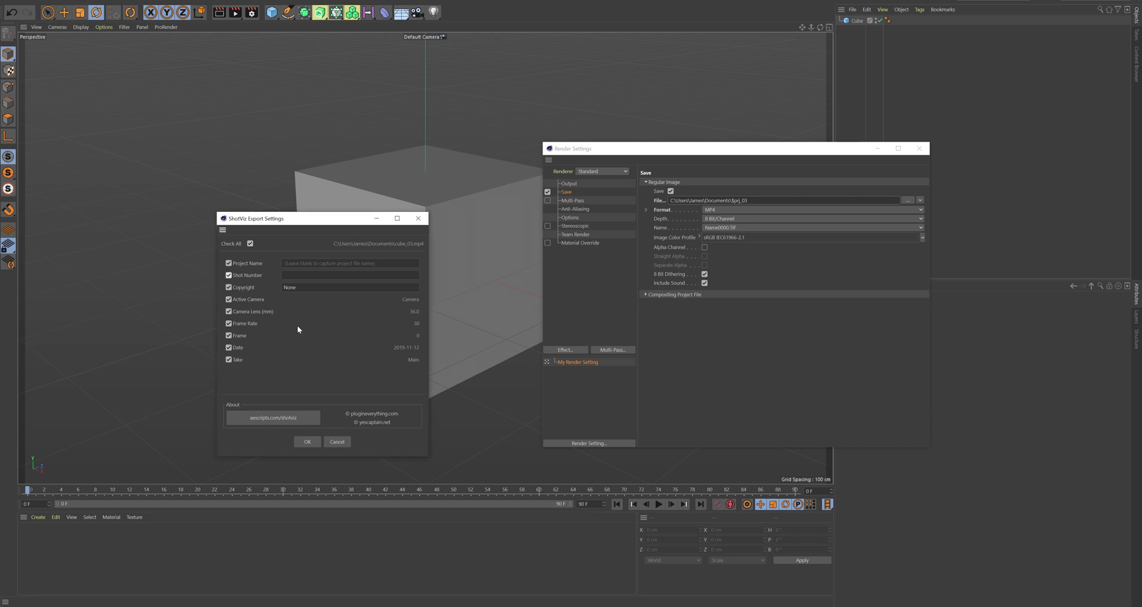
{"action": "double_click", "coordinate": [304, 287]}
{"action": "type", "text": "Every"}
{"action": "type", "text": "thing"}
{"action": "left_click", "coordinate": [574, 183]}
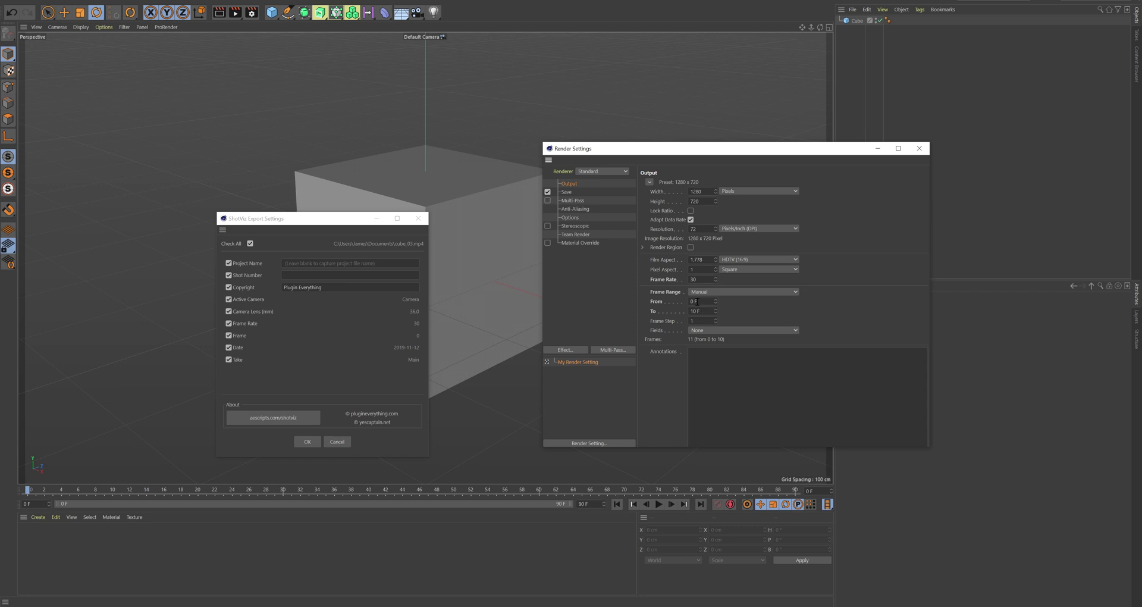
{"action": "left_click", "coordinate": [291, 350]}
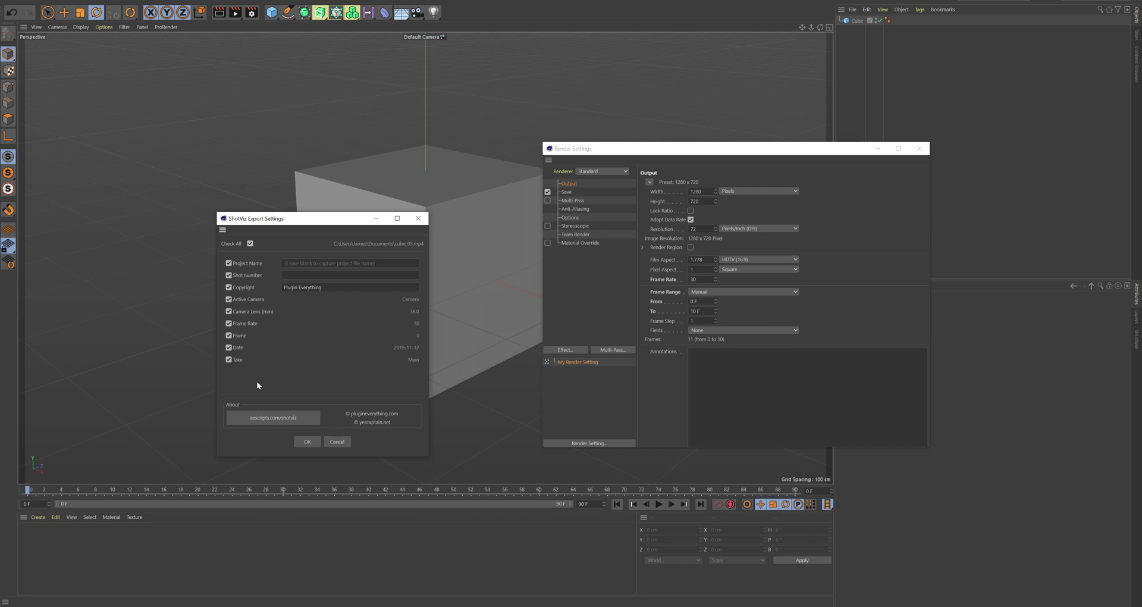
Render the cube and build a composition from cube_03.mp4
{"action": "key", "text": "Return"}
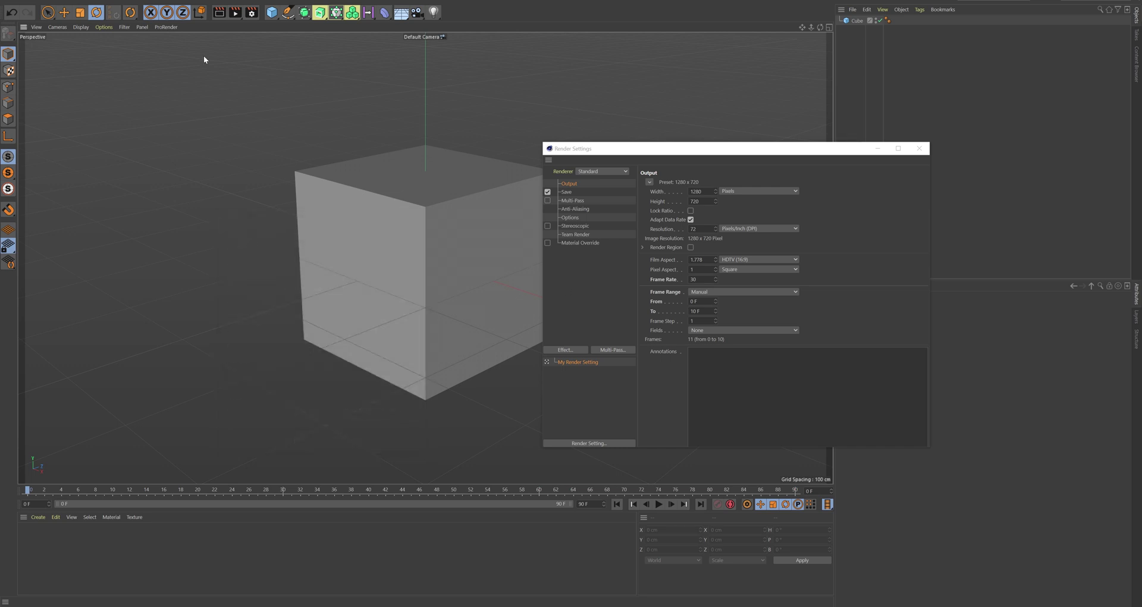
{"action": "left_click", "coordinate": [234, 17]}
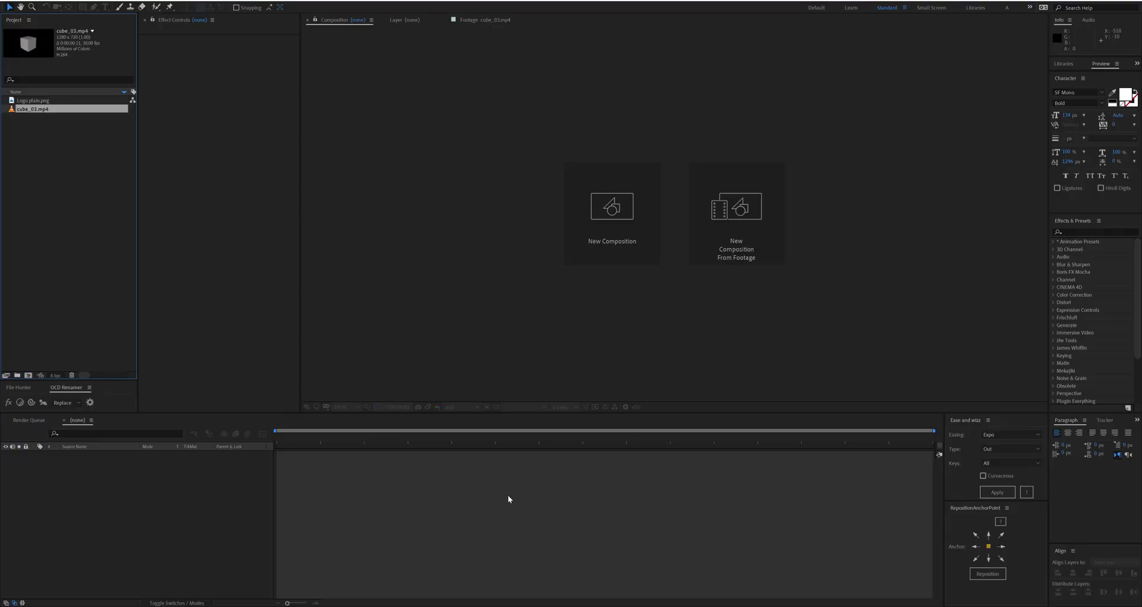
{"action": "left_click_drag", "start_coordinate": [508, 499], "coordinate": [508, 498]}
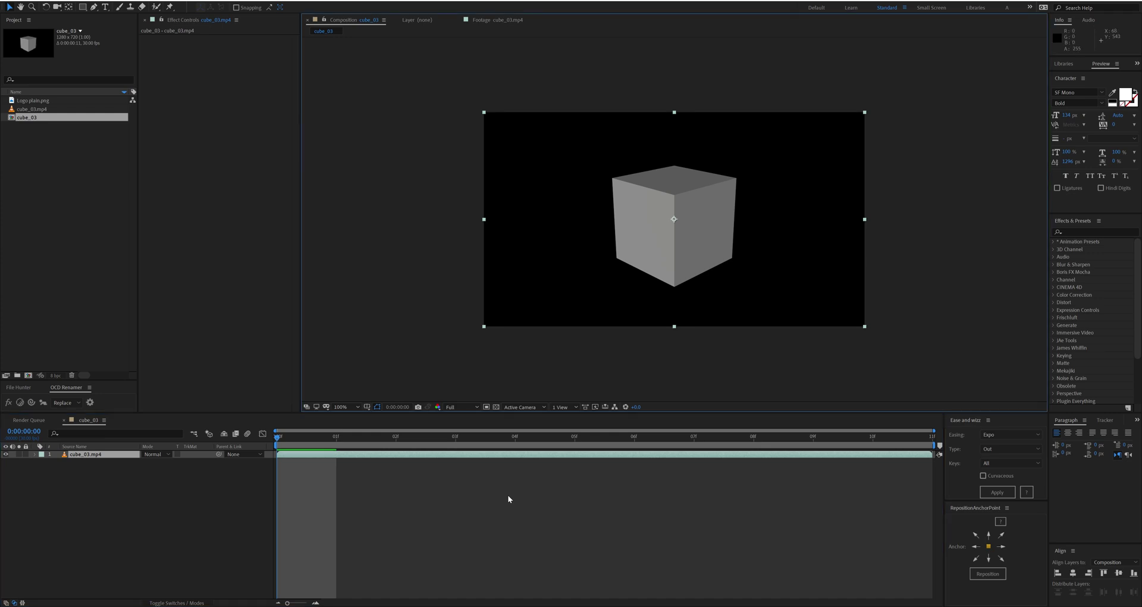
Apply the ShotViz effect to the clip and activate its license
{"action": "key", "text": "ctrl+space"}
{"action": "type", "text": "shot"}
{"action": "key", "text": "Return"}
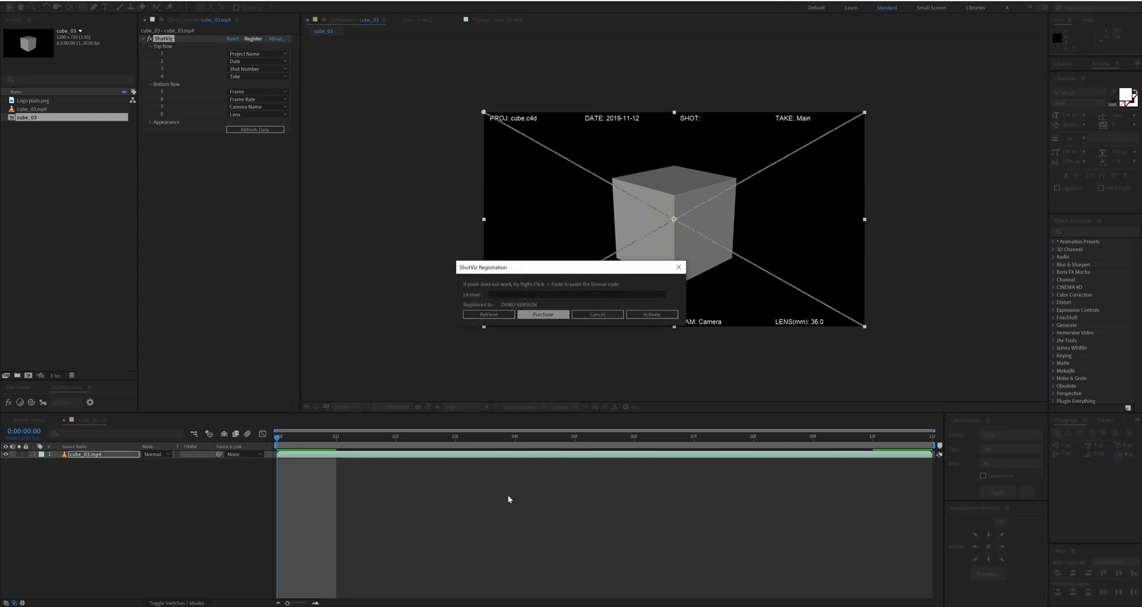
{"action": "key", "text": "Return"}
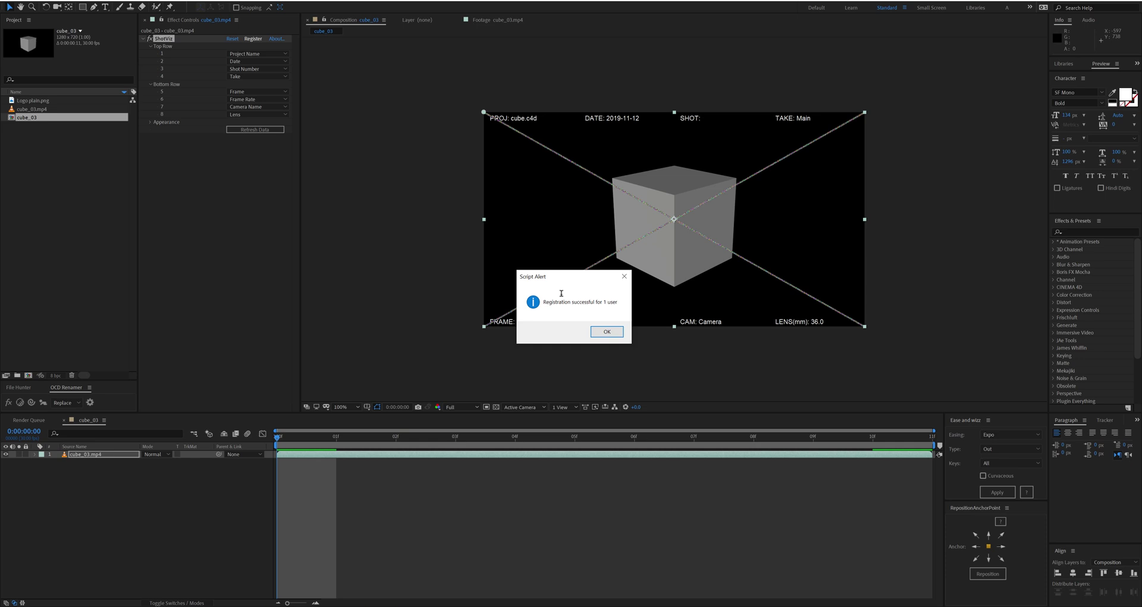
{"action": "key", "text": "Return"}
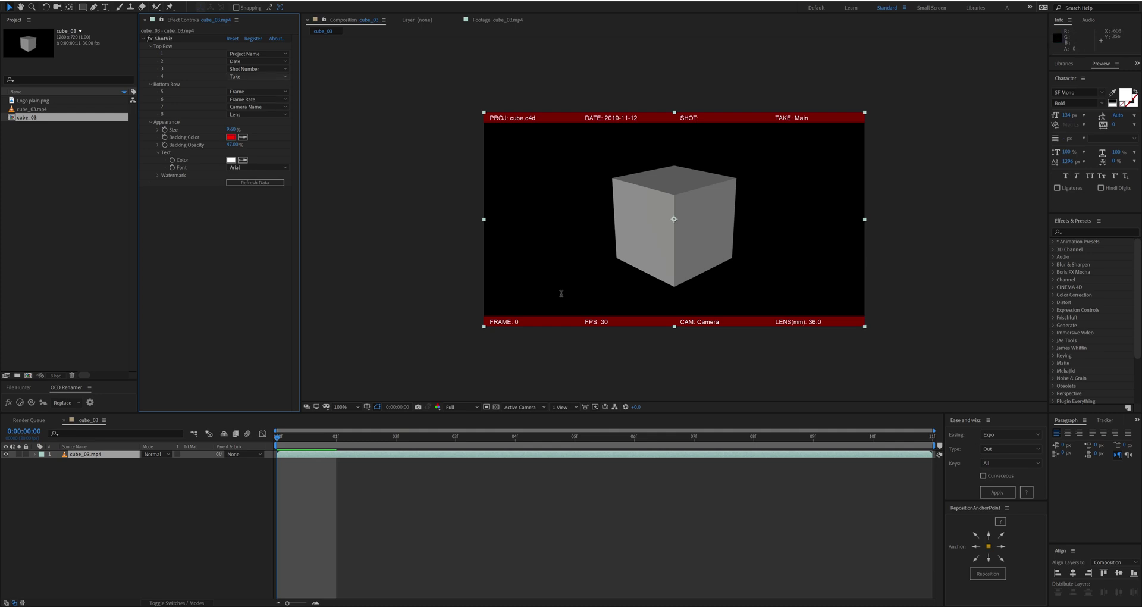
Set top-row items 3 and 4 to Copyright and Watermark
{"action": "left_click", "coordinate": [257, 76]}
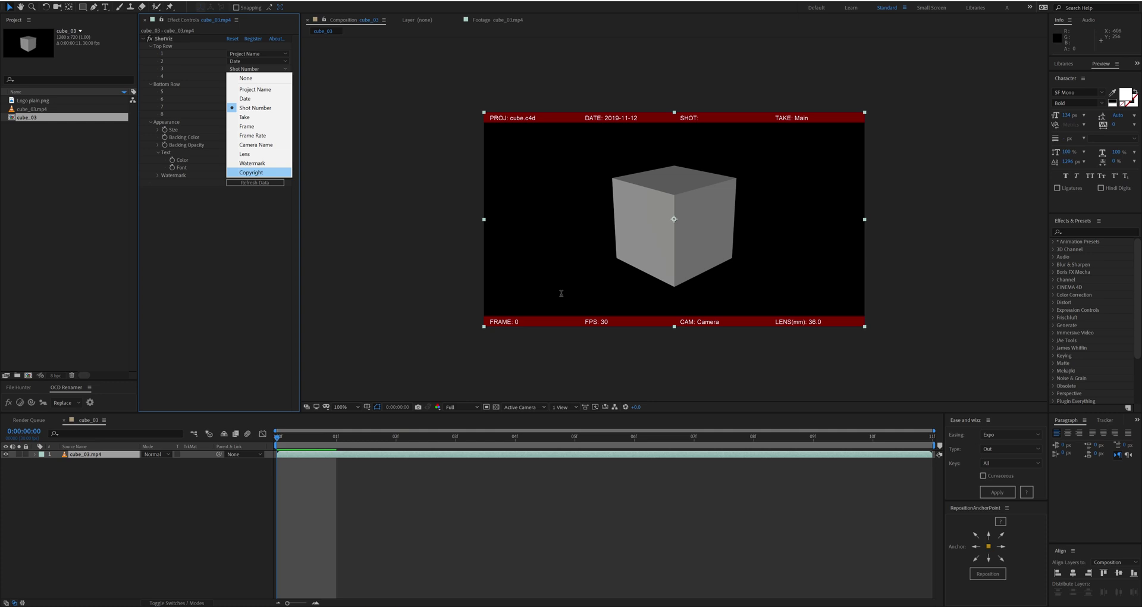
{"action": "left_click", "coordinate": [251, 171]}
{"action": "left_click", "coordinate": [257, 76]}
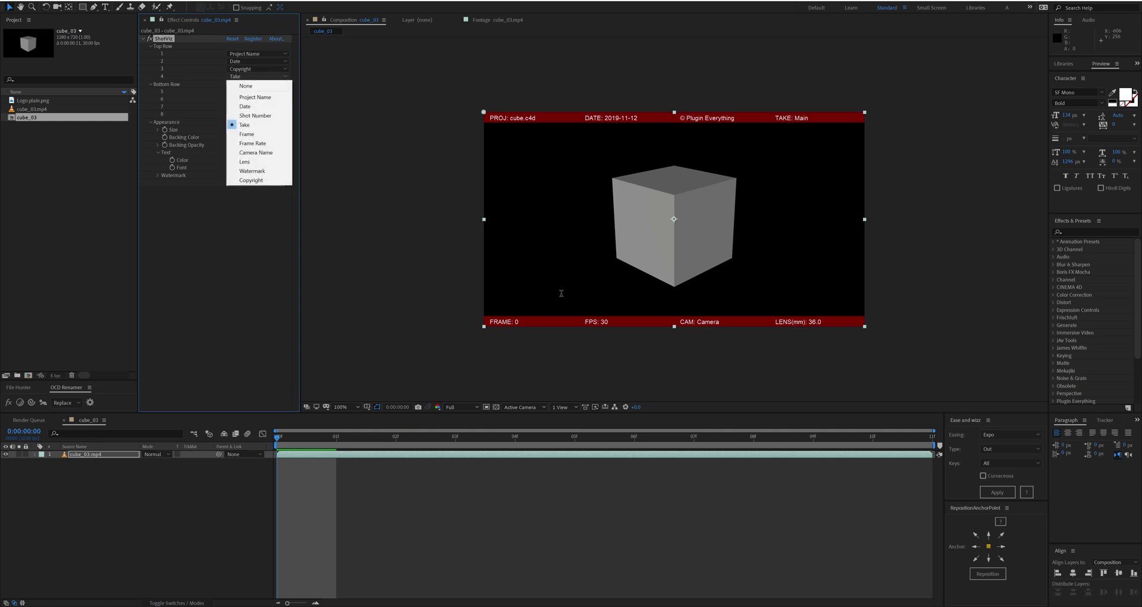
{"action": "left_click", "coordinate": [253, 171]}
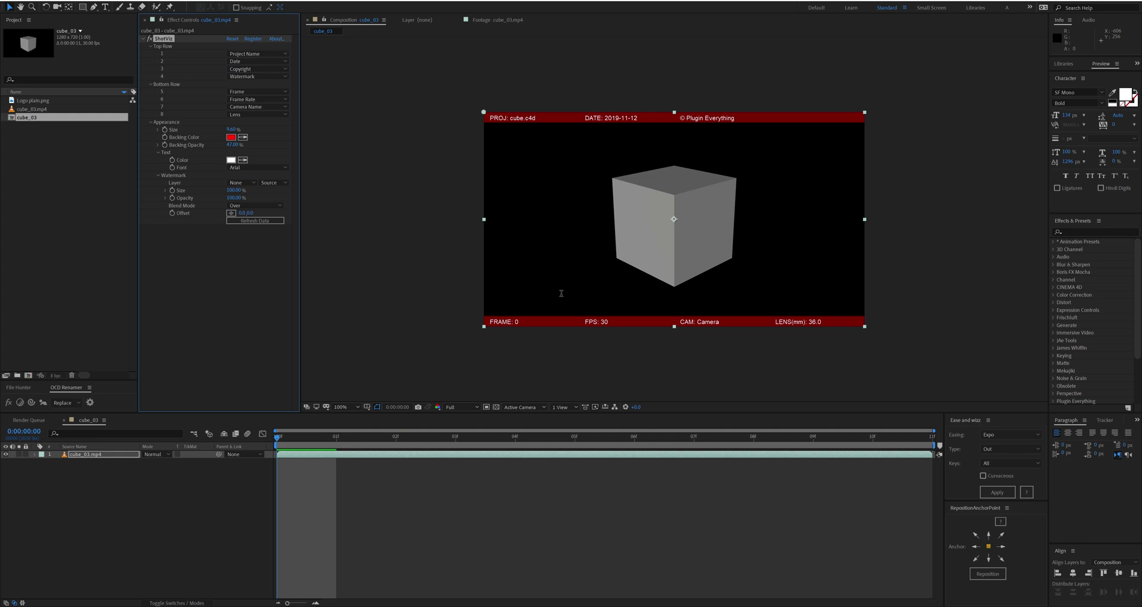
Use the Logo plain.png layer as the watermark and nudge its offset slightly upward
{"action": "left_click", "coordinate": [34, 101]}
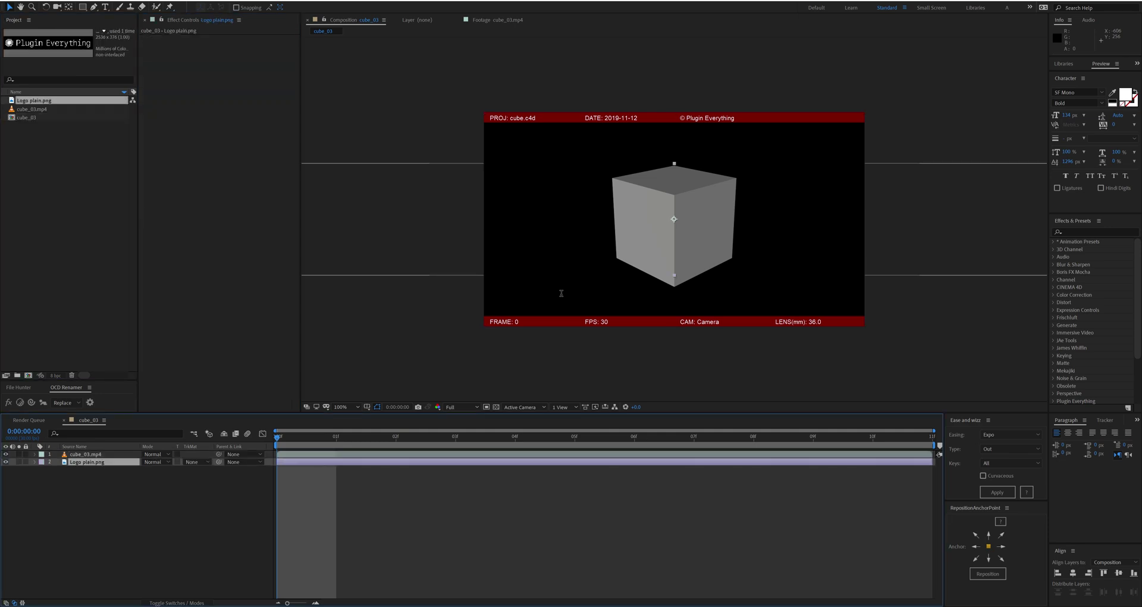
{"action": "left_click", "coordinate": [561, 293]}
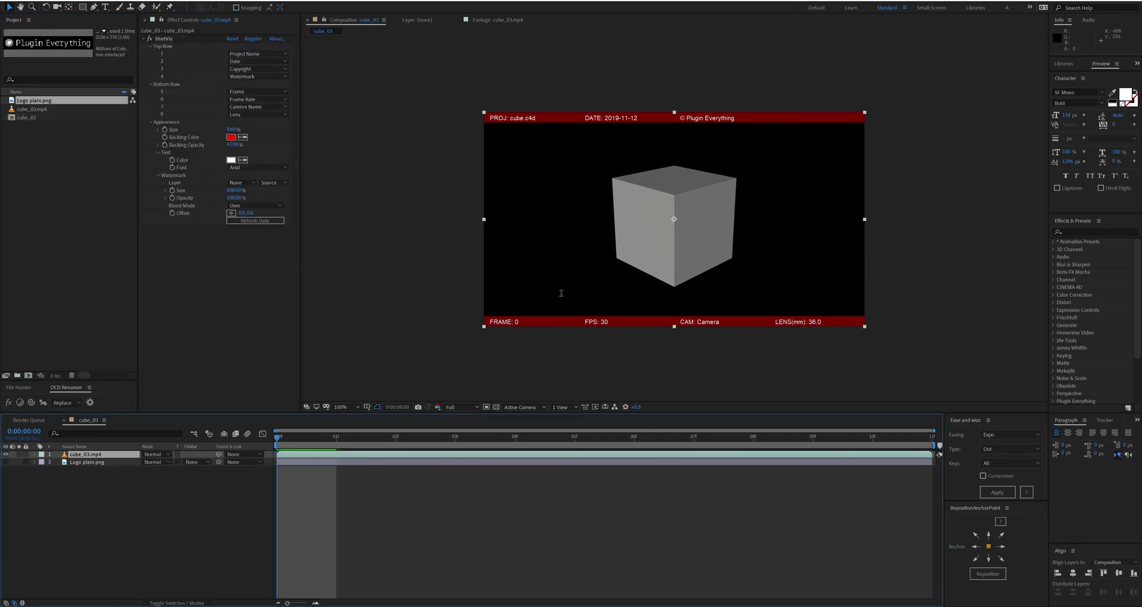
{"action": "left_click", "coordinate": [242, 182]}
{"action": "left_click", "coordinate": [250, 213]}
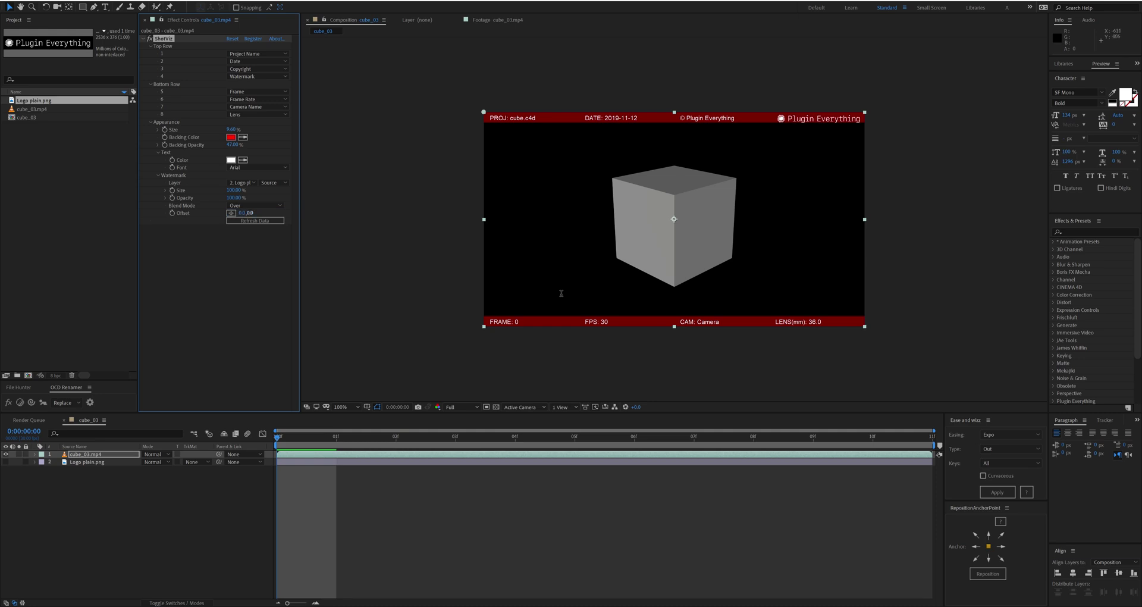
{"action": "left_click_drag", "start_coordinate": [249, 213], "coordinate": [244, 212]}
Preview the composition to frame 6, then return to frame 0 with cube_03.mp4 reselected
{"action": "key", "text": "space"}
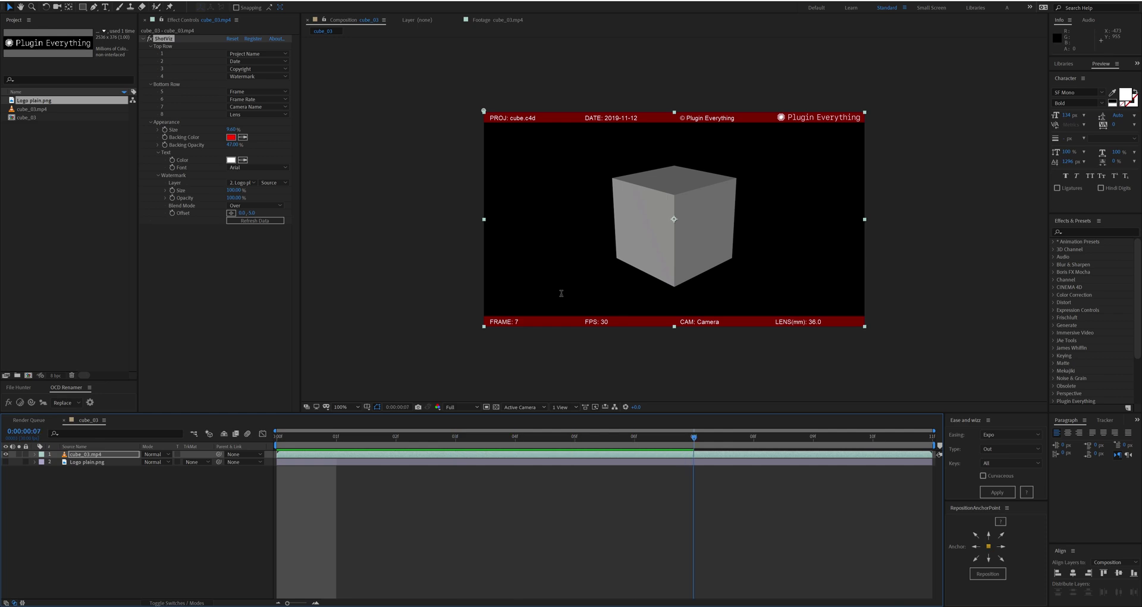
{"action": "key", "text": "space"}
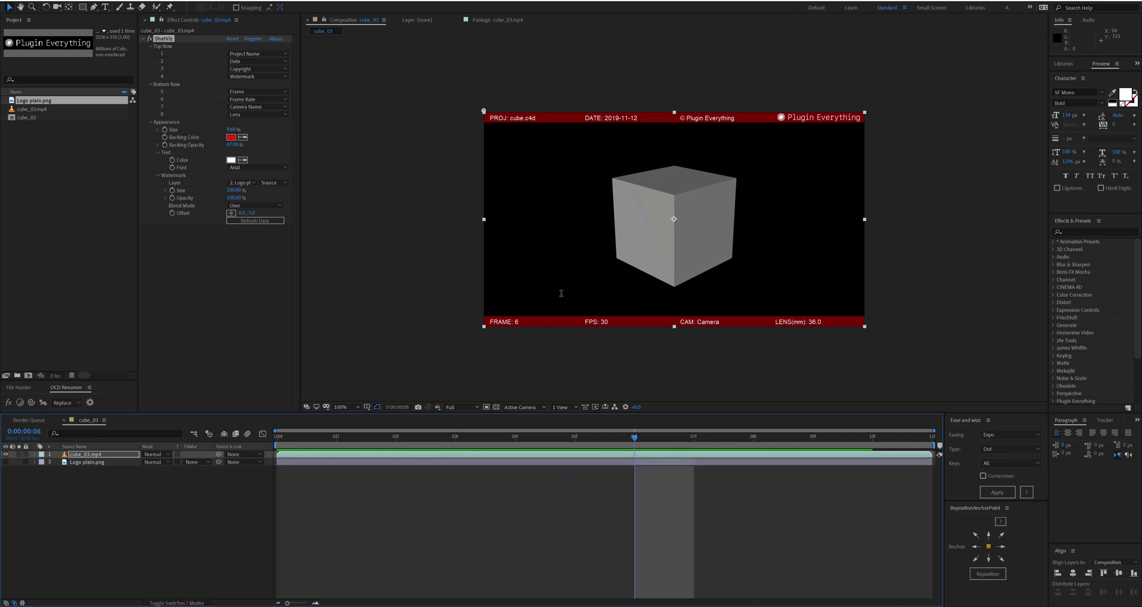
{"action": "left_click", "coordinate": [368, 209]}
{"action": "key", "text": "ctrl+Down"}
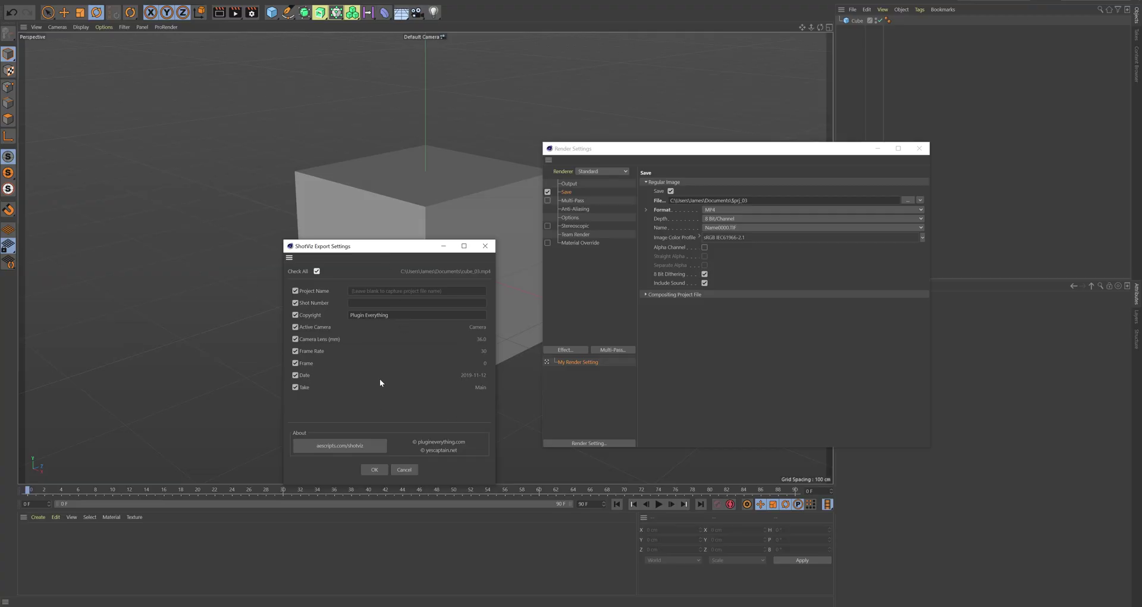
Shorten the copyright to 'PE' and re-render, overwriting cube_03.mp4
{"action": "left_click_drag", "start_coordinate": [396, 314], "coordinate": [348, 314]}
{"action": "type", "text": "Pl"}
{"action": "left_click", "coordinate": [371, 469]}
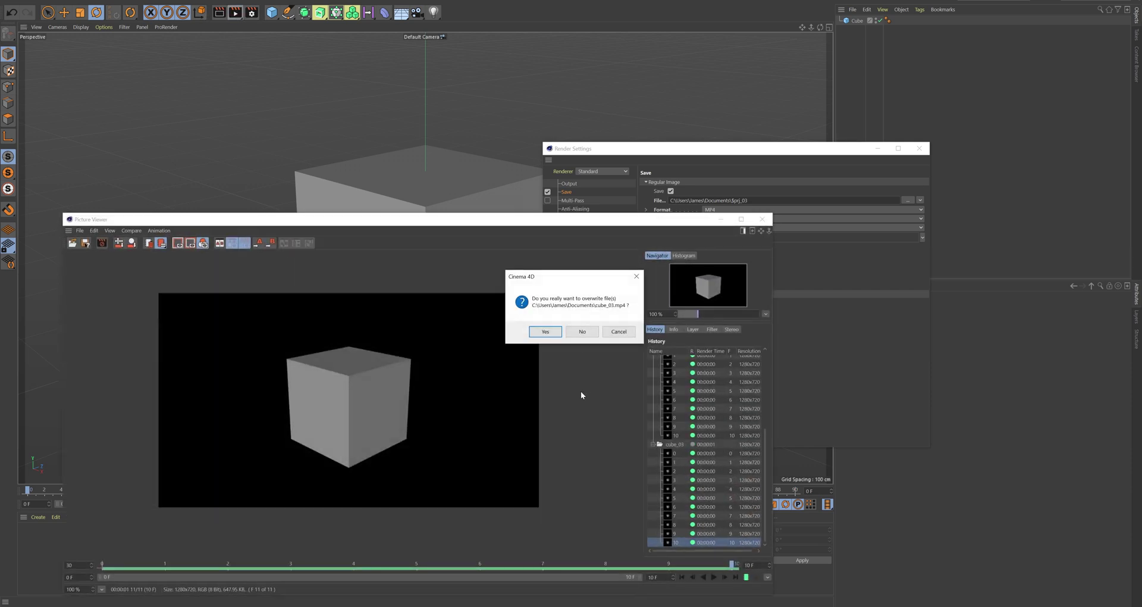
{"action": "left_click", "coordinate": [545, 331]}
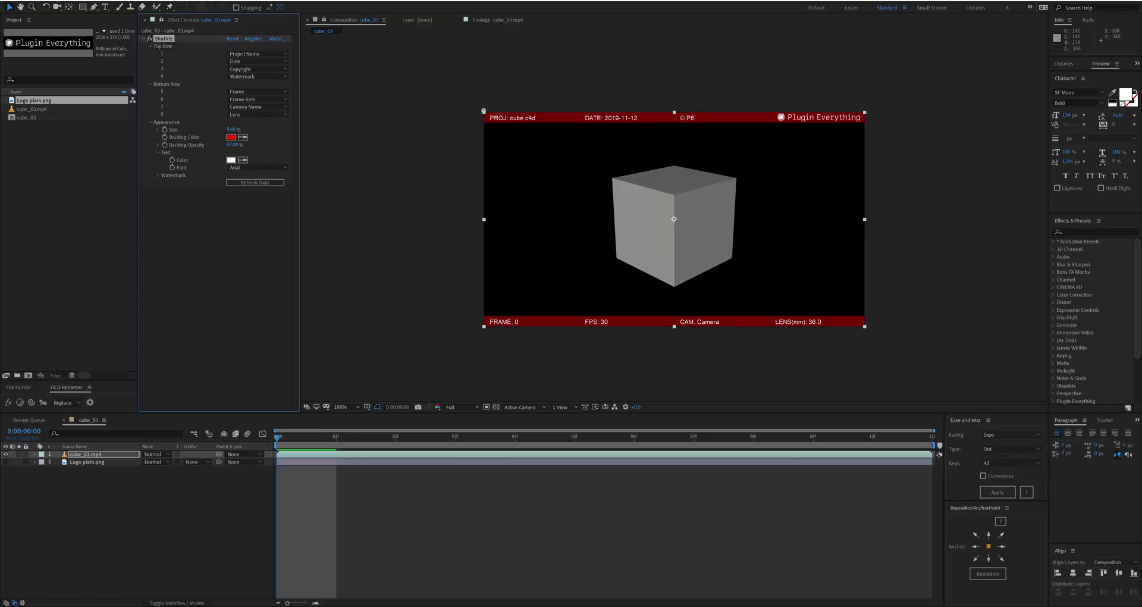
Check the overlay at frame 6, then open and close the ShotViz panel
{"action": "key", "text": "space"}
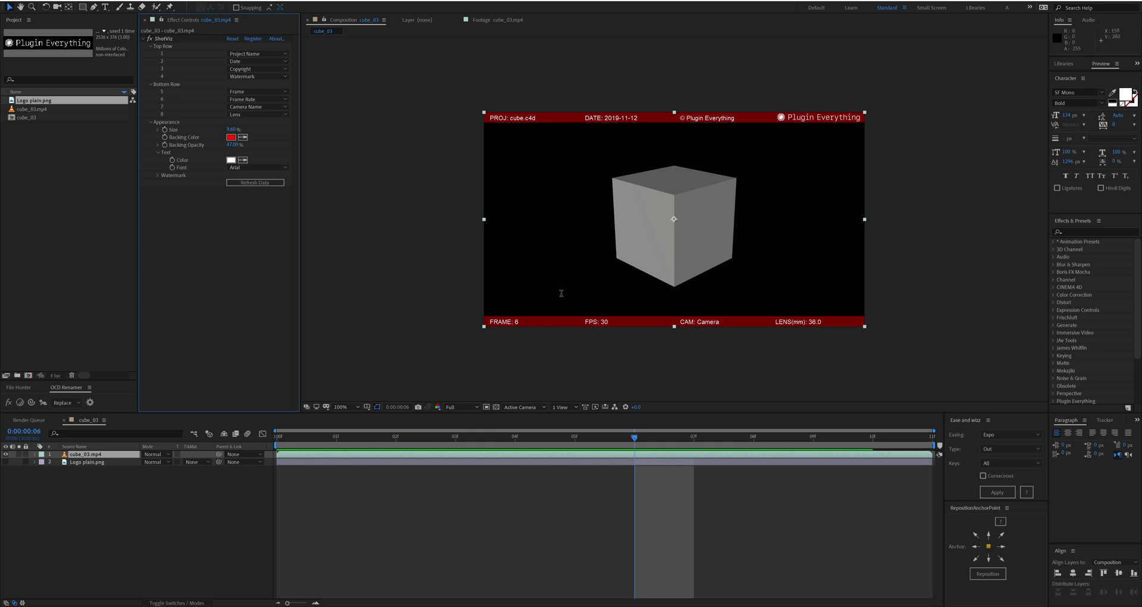
{"action": "key", "text": "alt+w"}
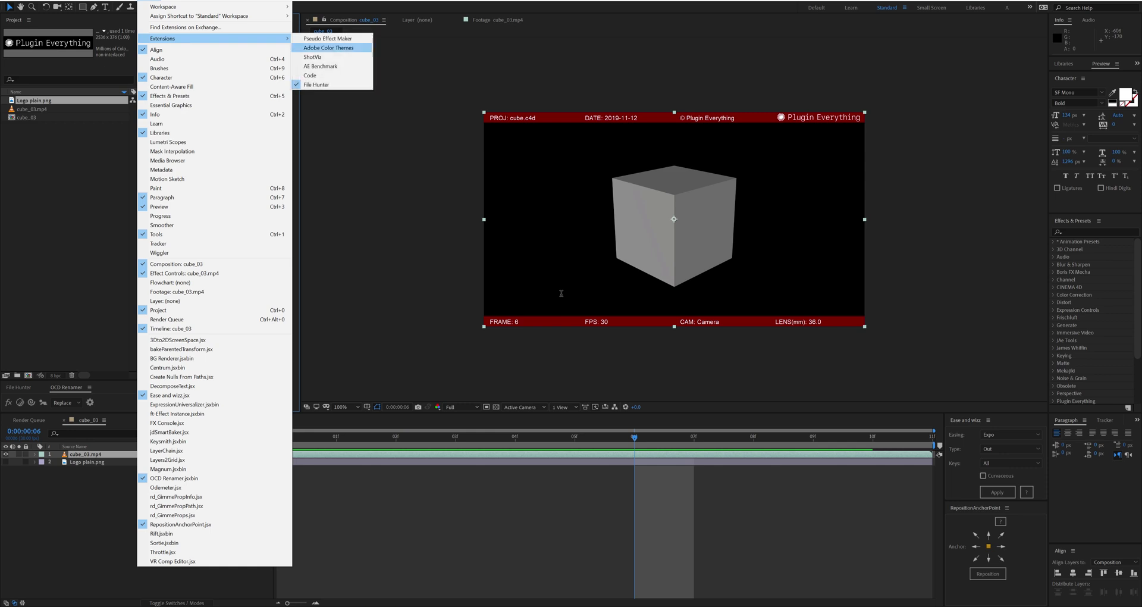
{"action": "key", "text": "Return"}
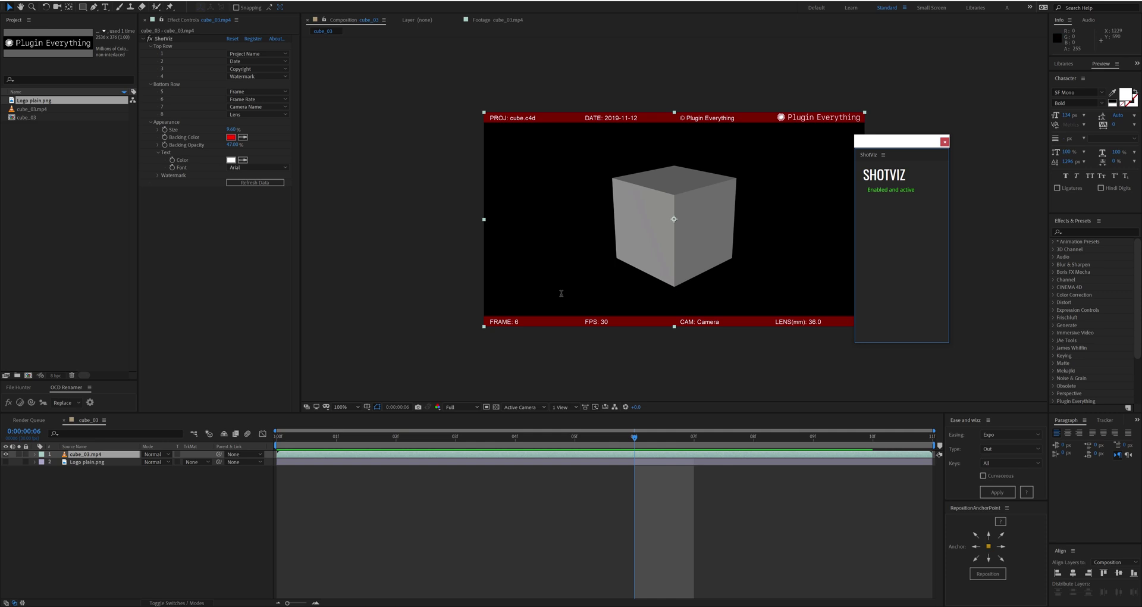
{"action": "left_click", "coordinate": [944, 141]}
{"action": "left_click", "coordinate": [255, 182]}
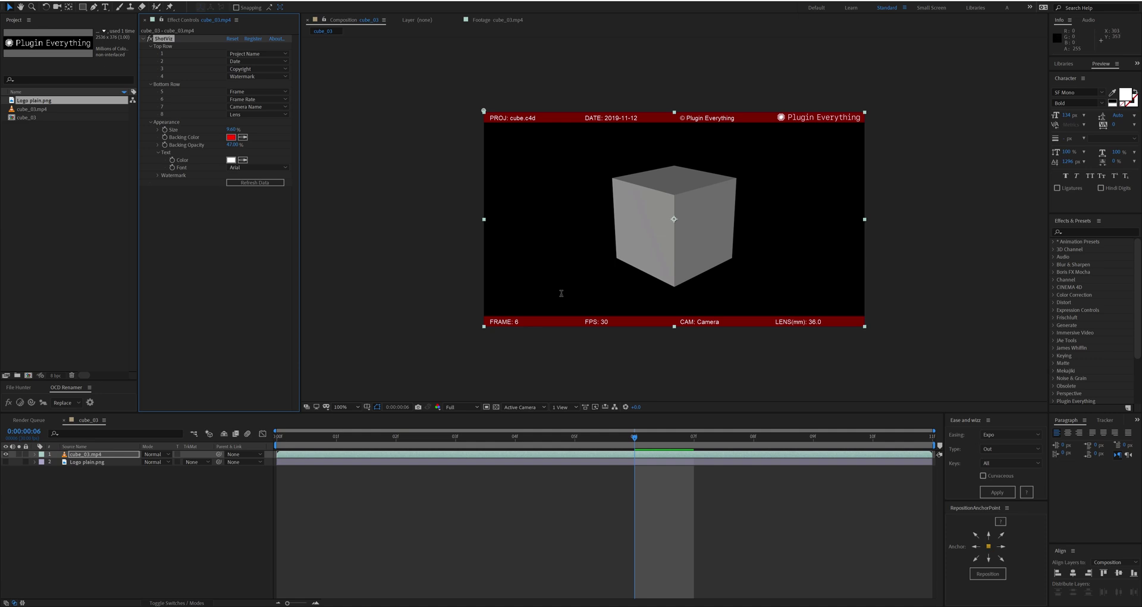
Reopen the ShotViz panel from Window > Extensions and confirm it reads Enabled and active
{"action": "left_click", "coordinate": [152, 0]}
{"action": "mouse_move", "coordinate": [163, 38]}
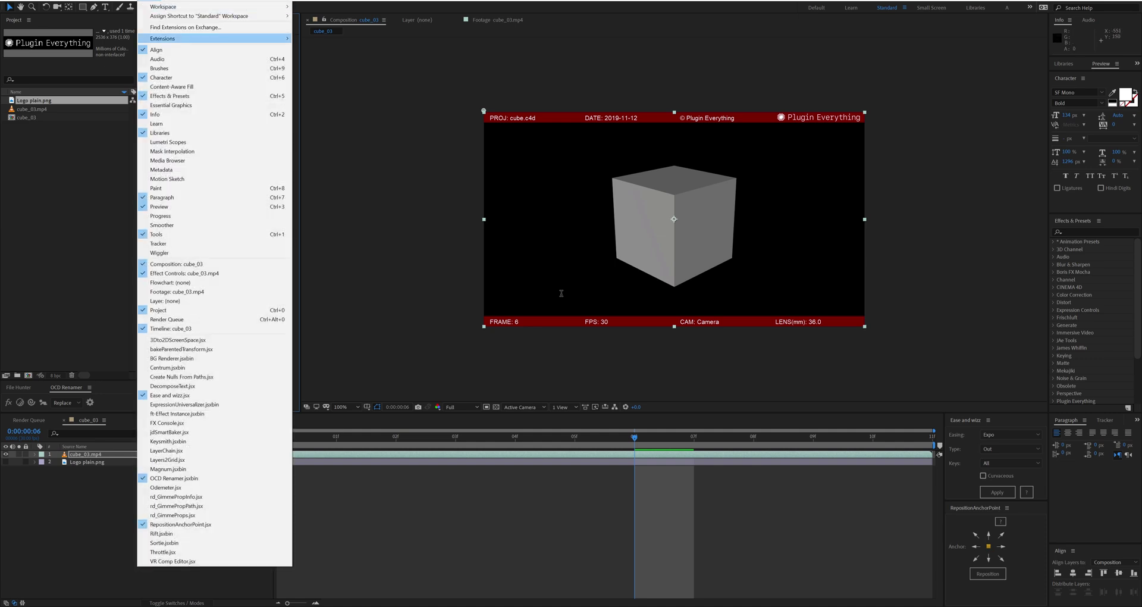
{"action": "left_click", "coordinate": [312, 56]}
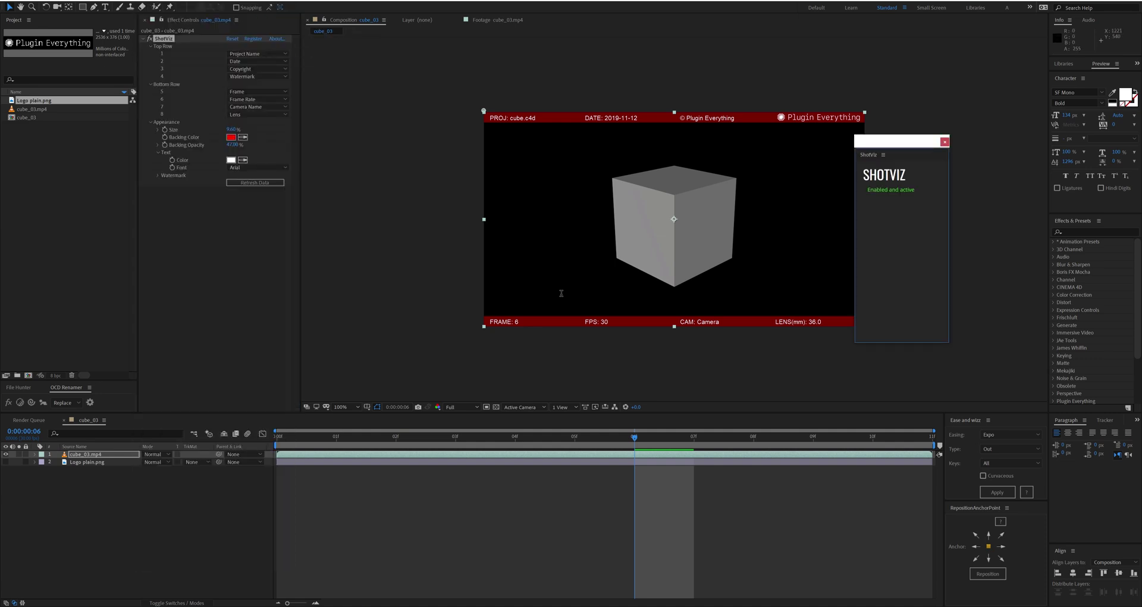
{"action": "left_click_drag", "start_coordinate": [867, 189], "coordinate": [916, 189]}
{"action": "left_click", "coordinate": [561, 292]}
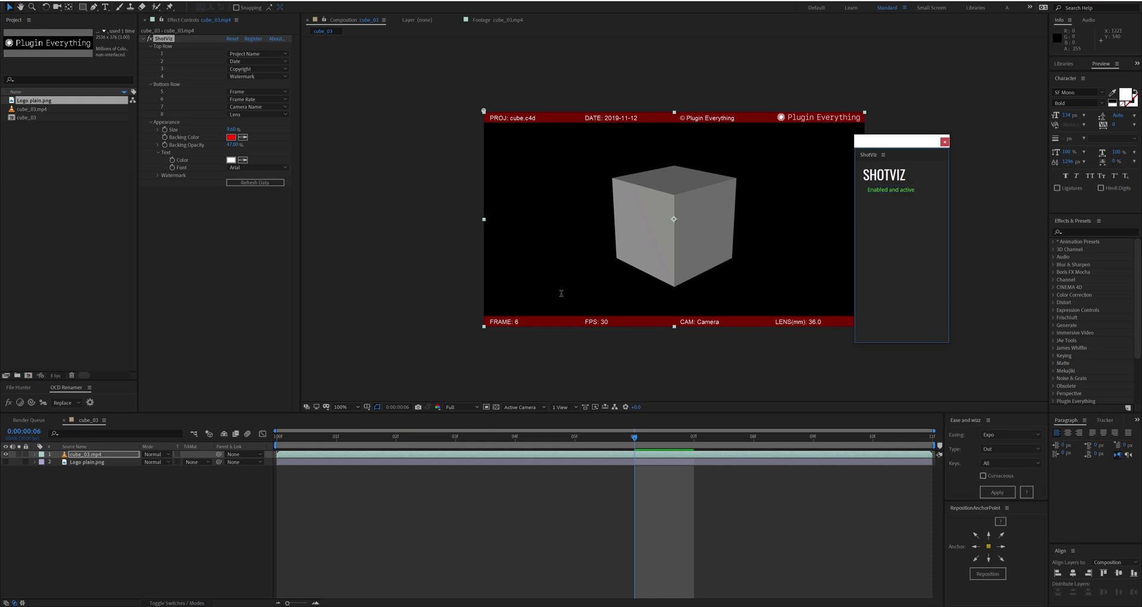